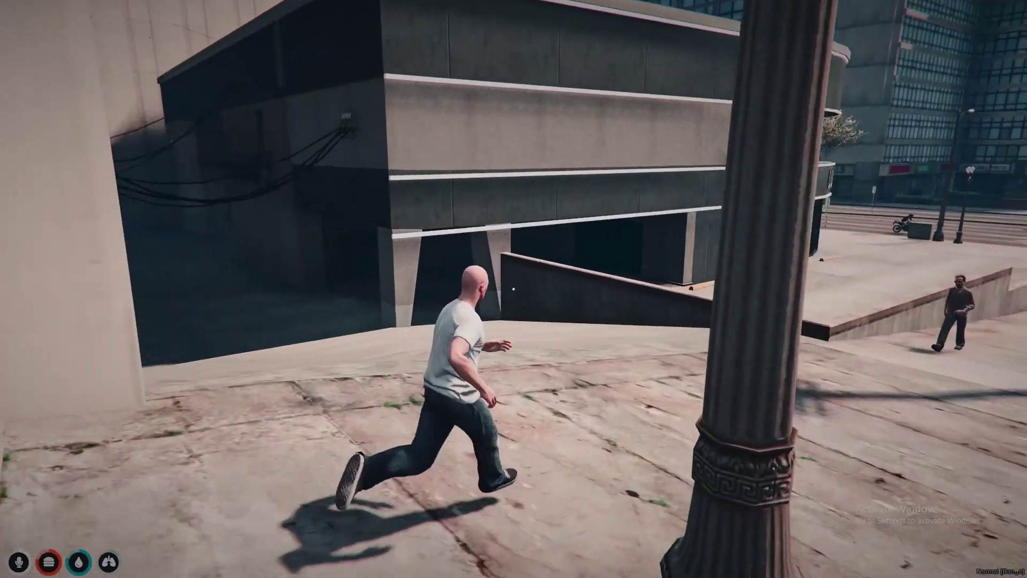
Step: Switch to CodeWalker, start opening the server's resources folder in the project window, and return to the game
key("super")
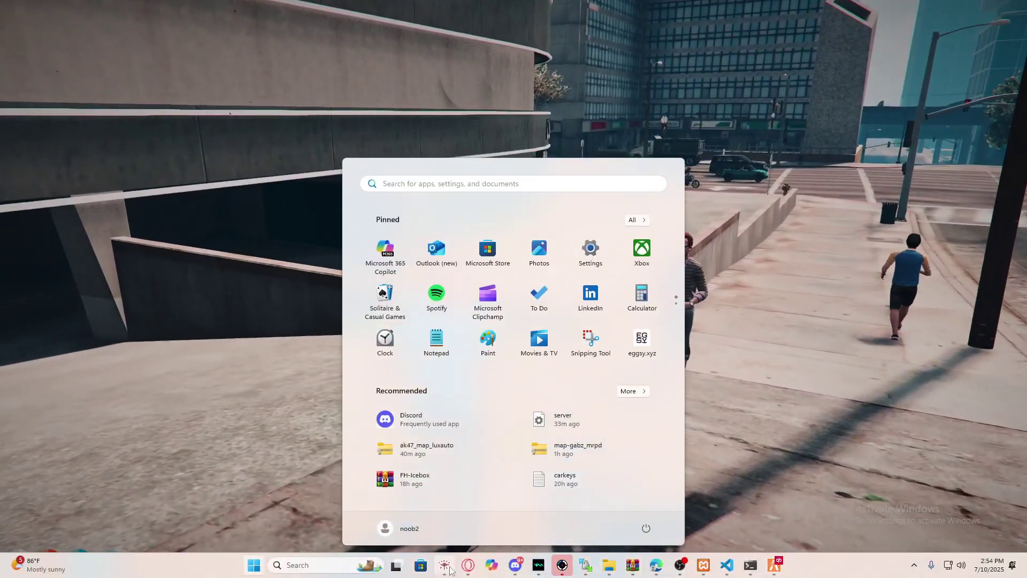
left_click(444, 565)
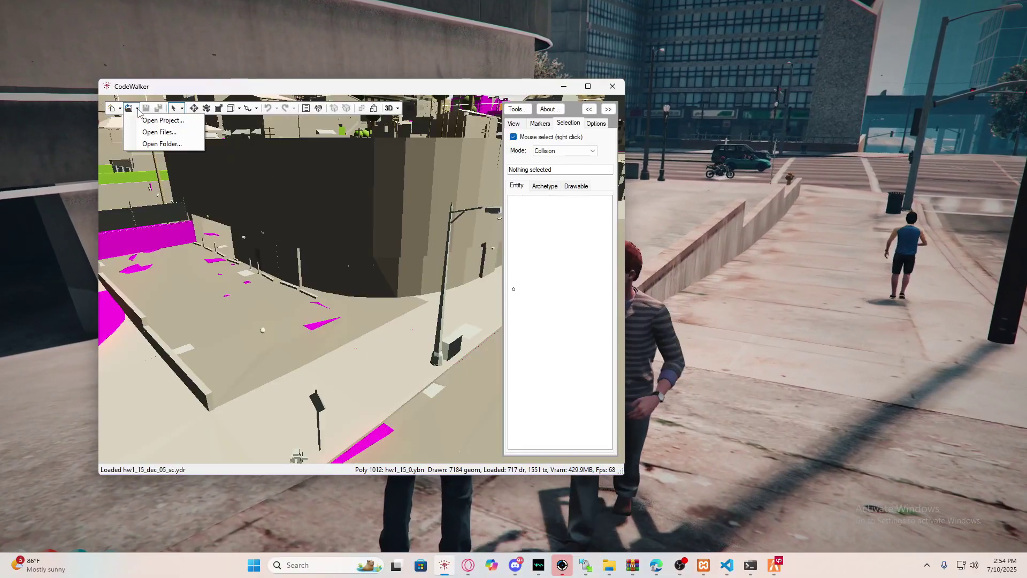
left_click(149, 143)
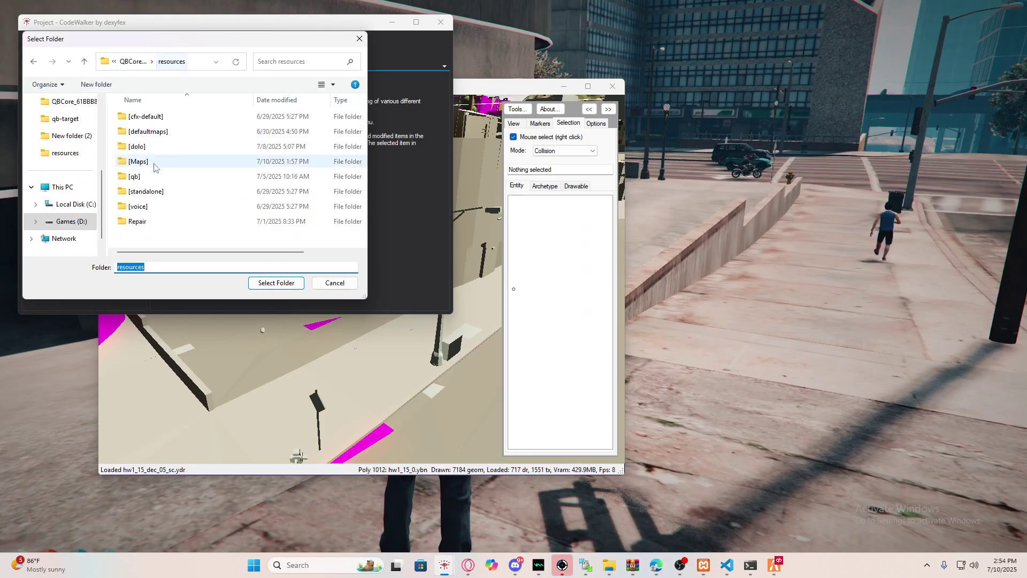
left_click(273, 288)
left_click(534, 318)
left_click(749, 299)
Step: Run around the side ramp and low wall of the Luxury Autos building into its front lot
key("shift+d")
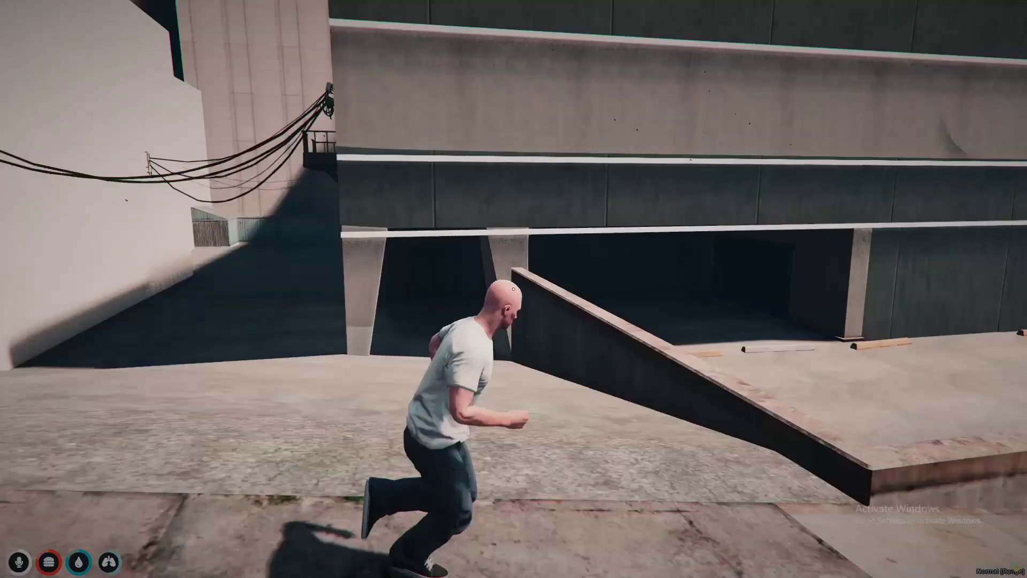
key("w")
key("w")
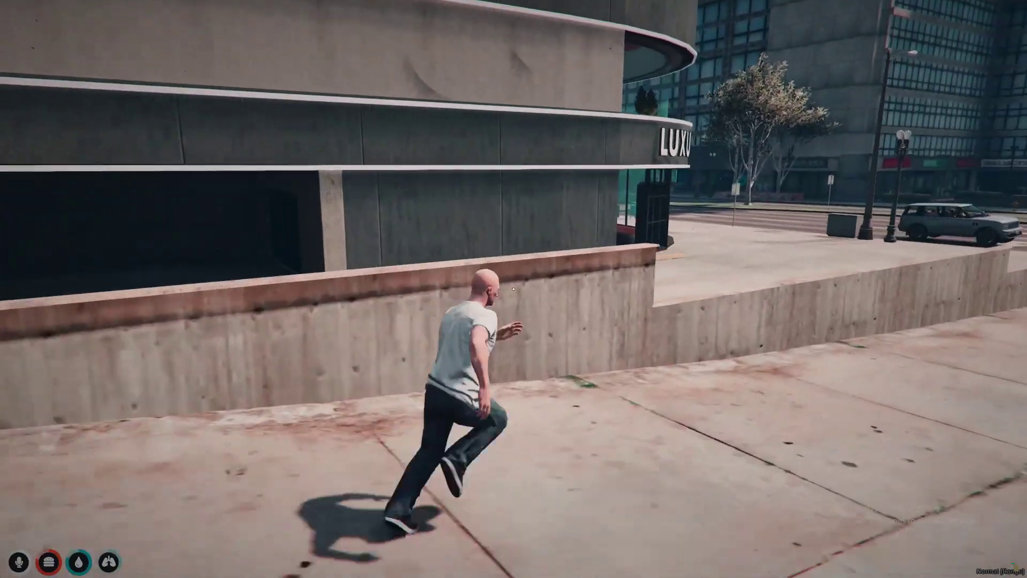
key("space")
key("s")
key("w")
key("w")
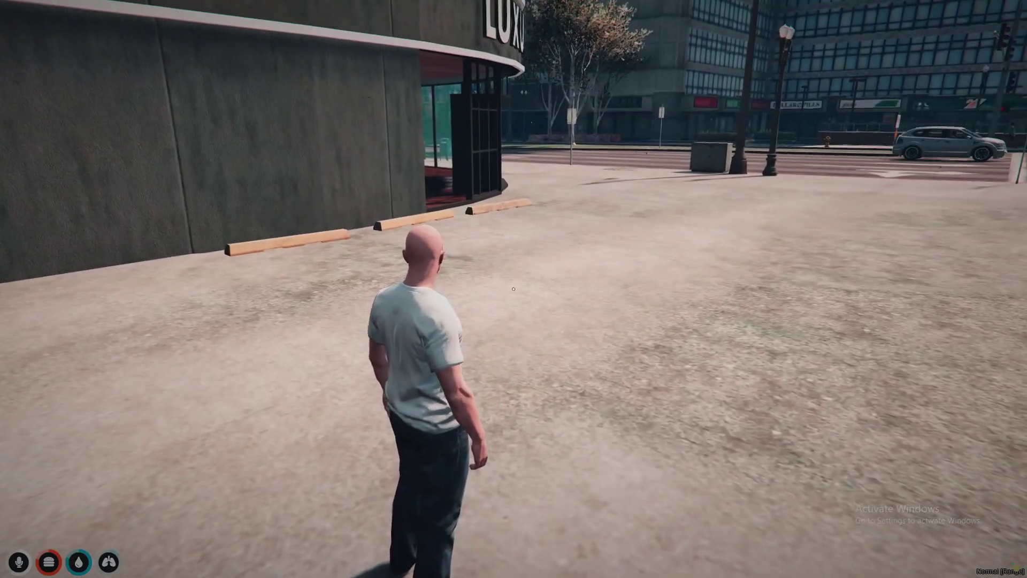
Step: Walk the character up to the Luxury Autos front entrance and inspect the glass doors
key("w")
key("b")
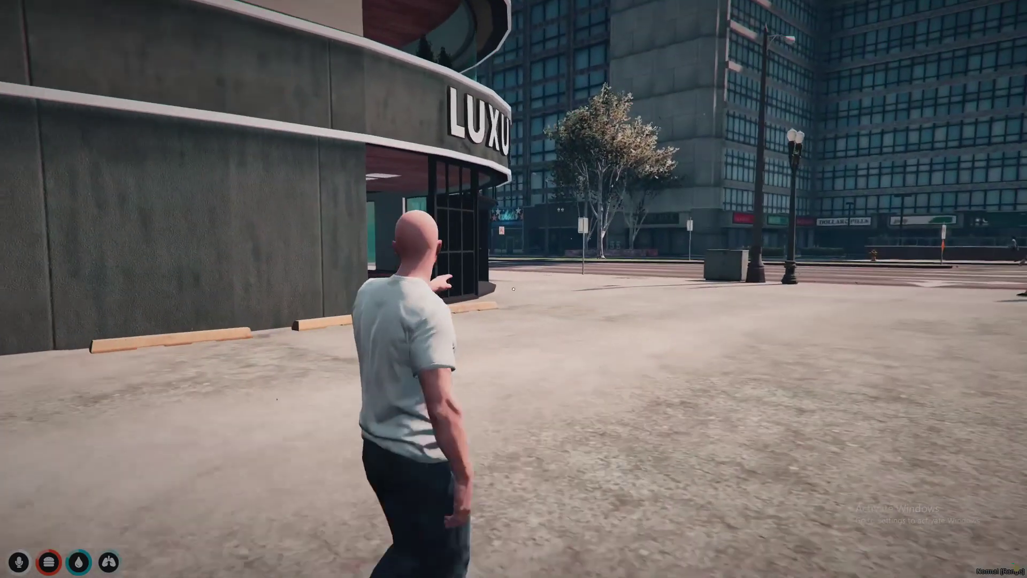
key("w")
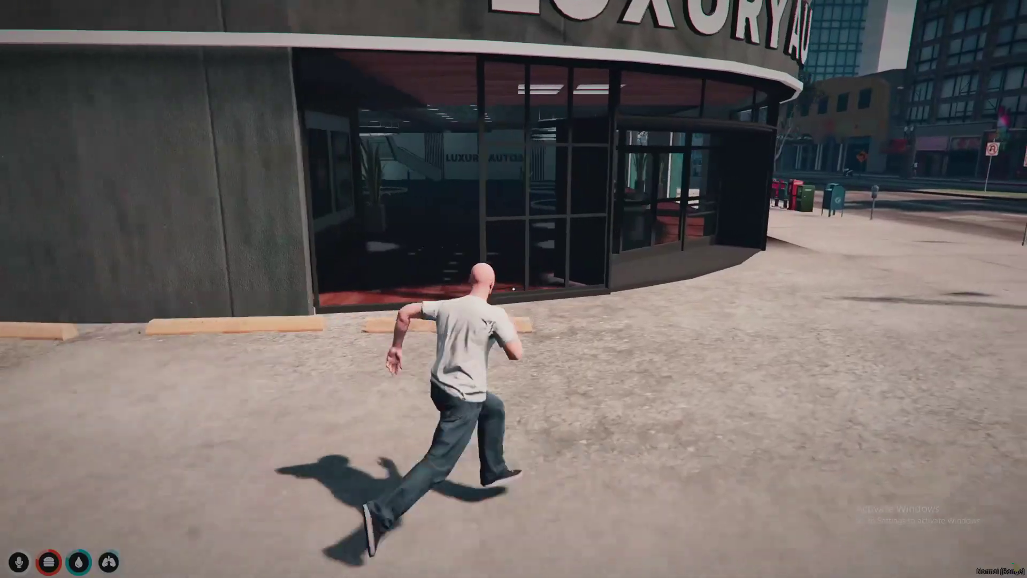
key("w")
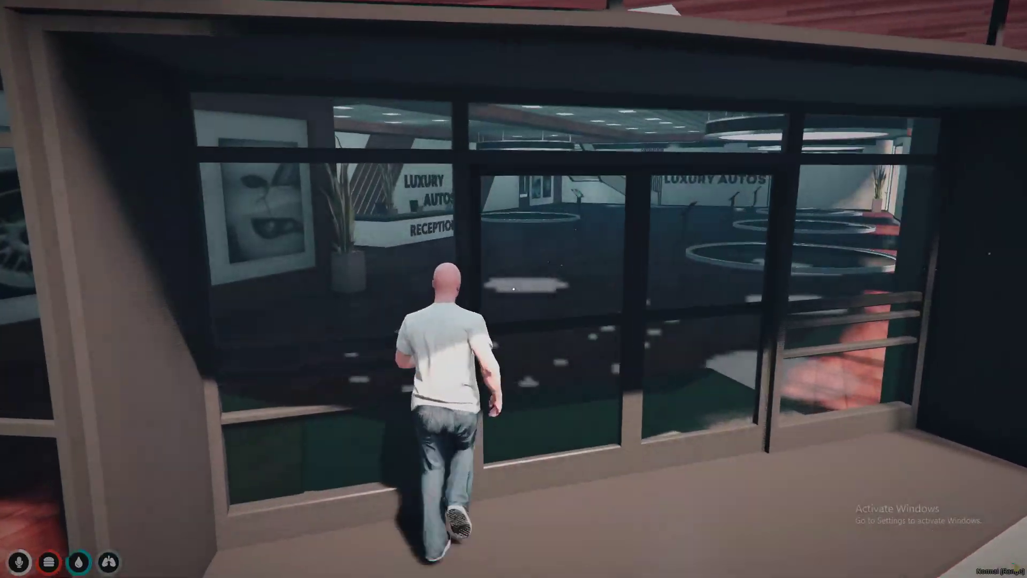
key("w")
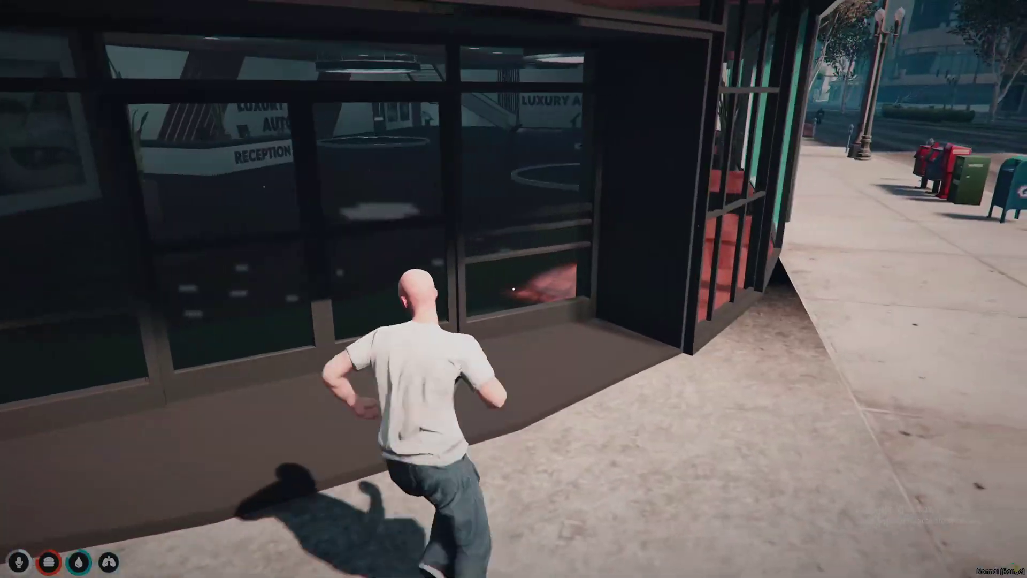
Step: Enable txAdmin NoClip, pass through the entrance into the Luxury Autos showroom, and return to the default player mode
key("v")
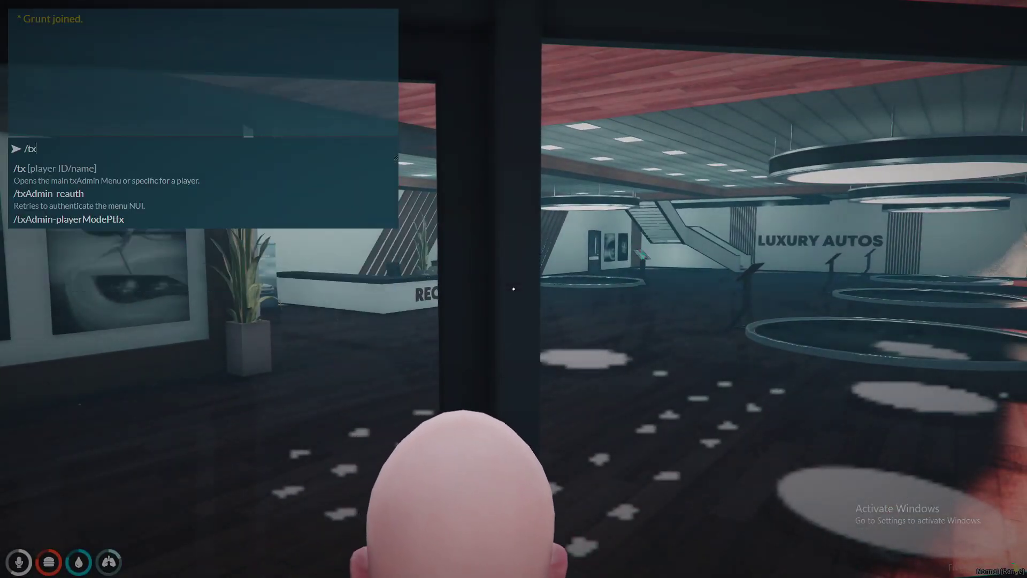
key("w")
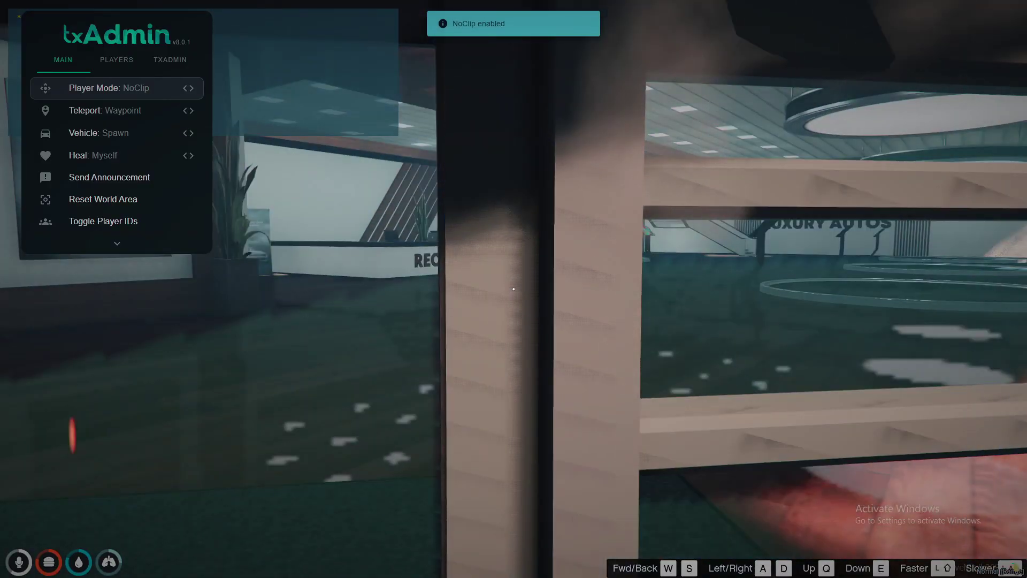
key("Escape")
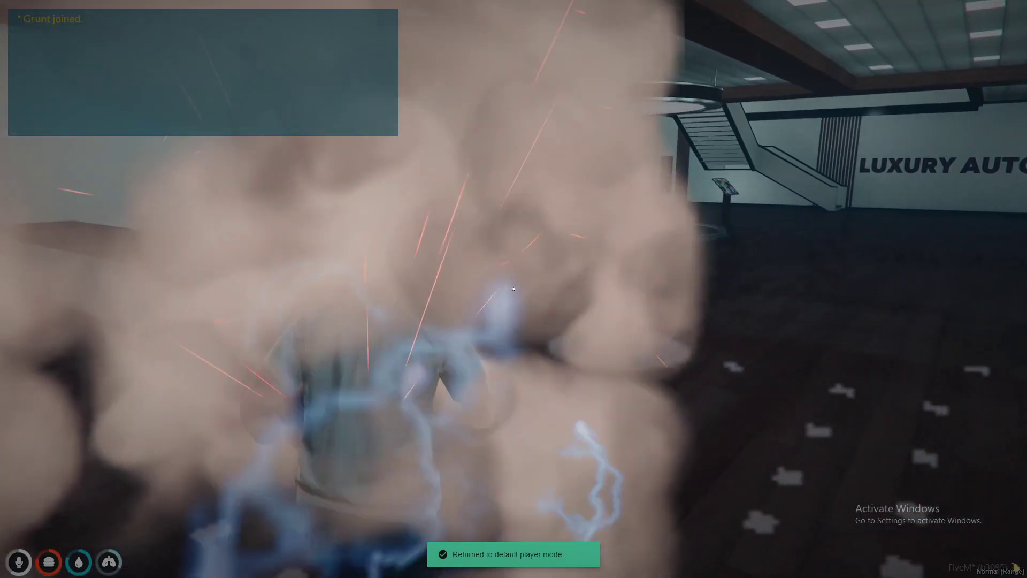
key("w")
key("w")
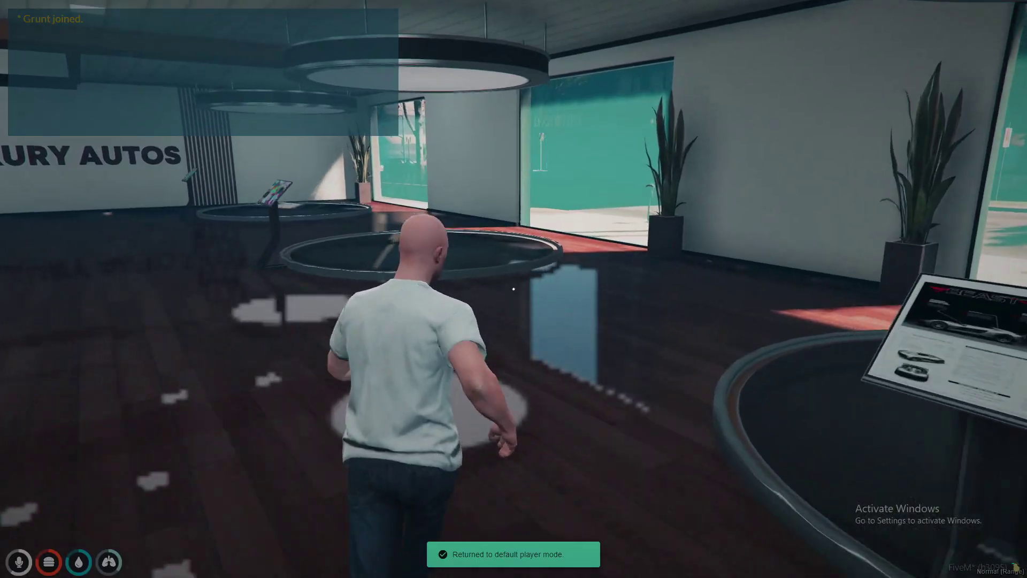
Step: Walk through the showroom past the reception desk and inspect the interior and the front doors
key("w")
key("w")
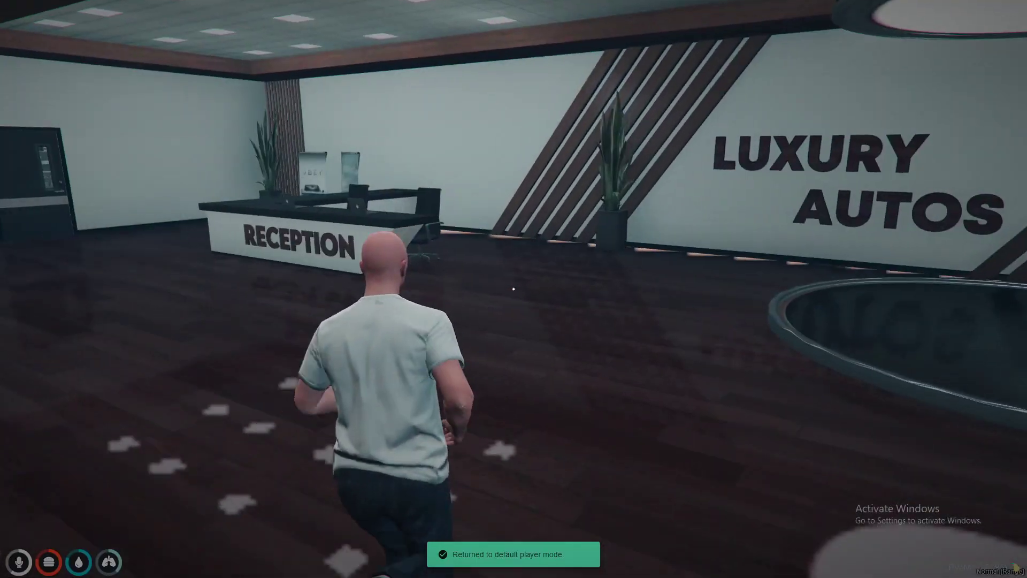
key("w")
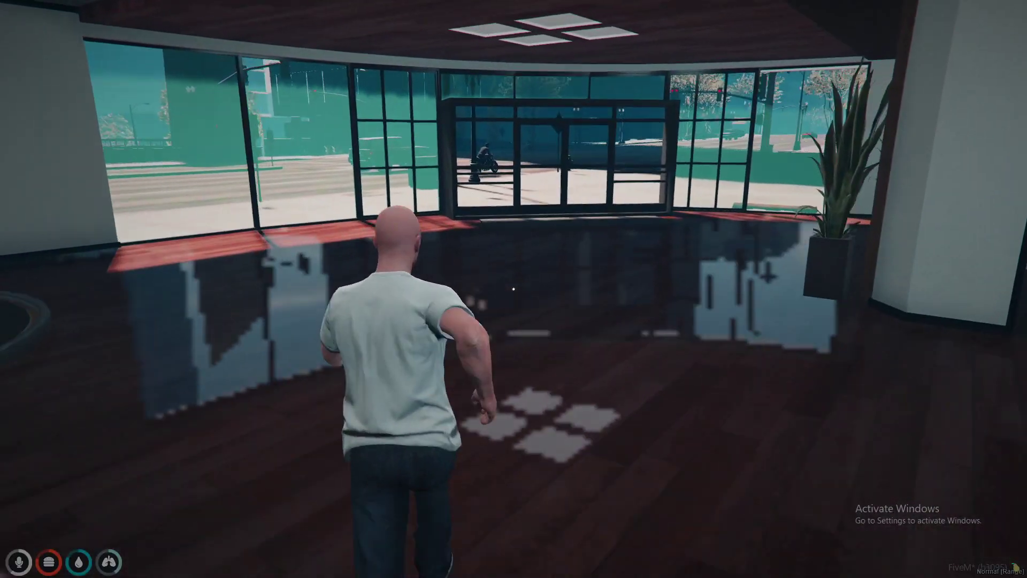
key("w")
key("w")
key("w")
key("w")
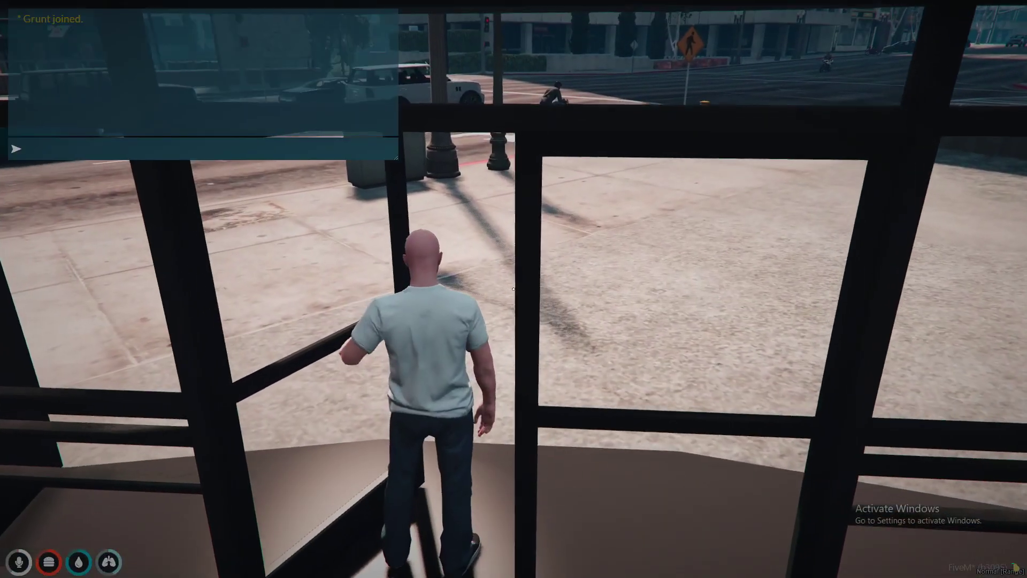
Step: Open the txAdmin menu with /tx and copy the current world coordinates at the dealership's entrance
type("/tx")
key("Return")
key("Down")
key("Down")
key("Right")
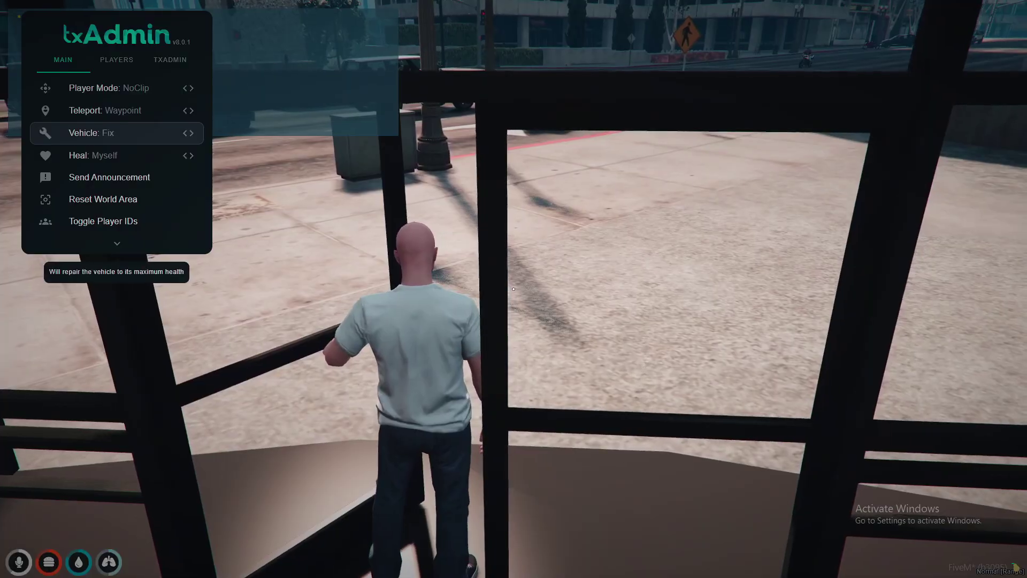
key("Right")
key("Right")
key("Up")
key("Right")
key("Right")
key("Right")
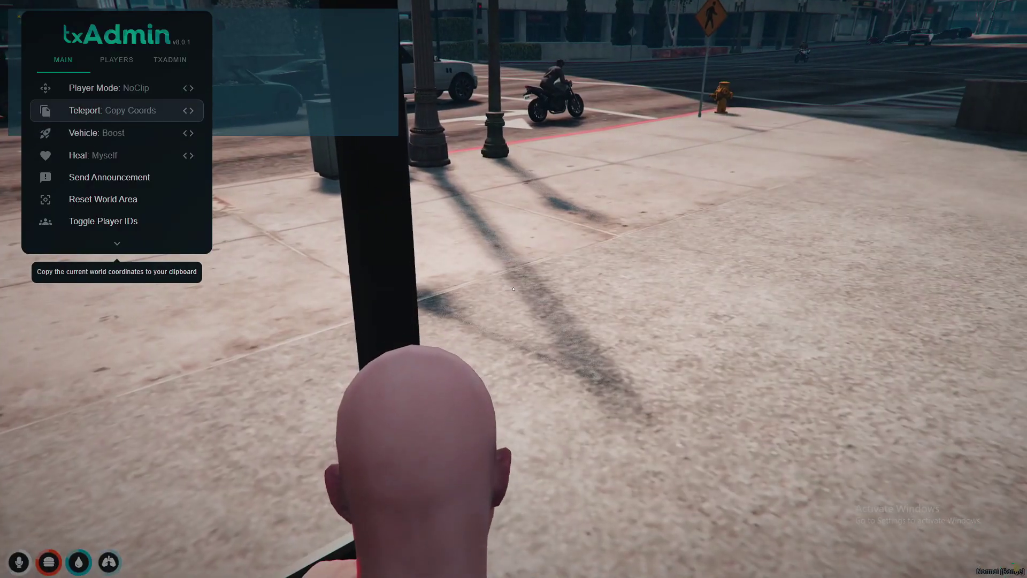
Step: Switch to the CodeWalker project window to check it, and return to the game
key("super")
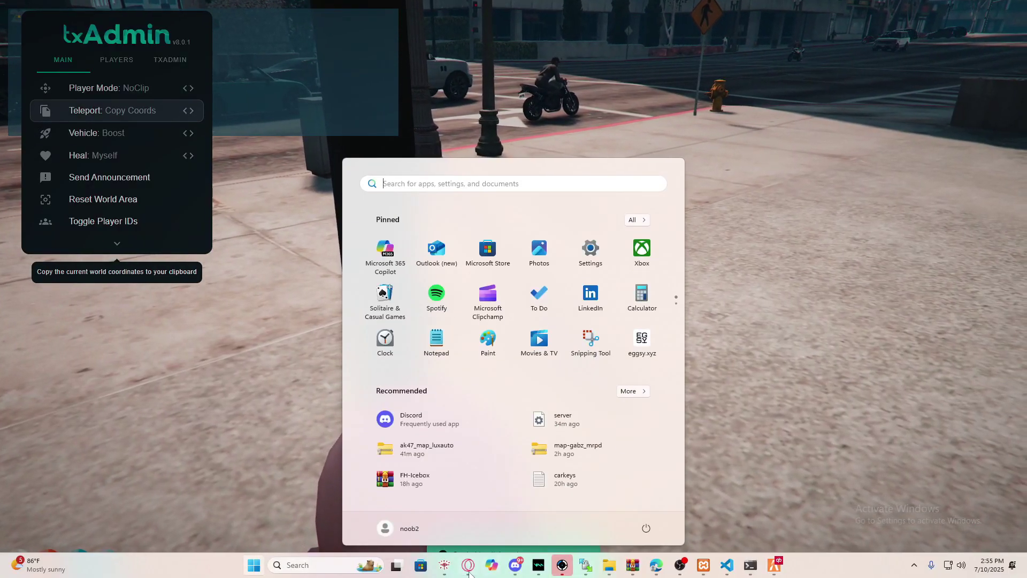
left_click(477, 515)
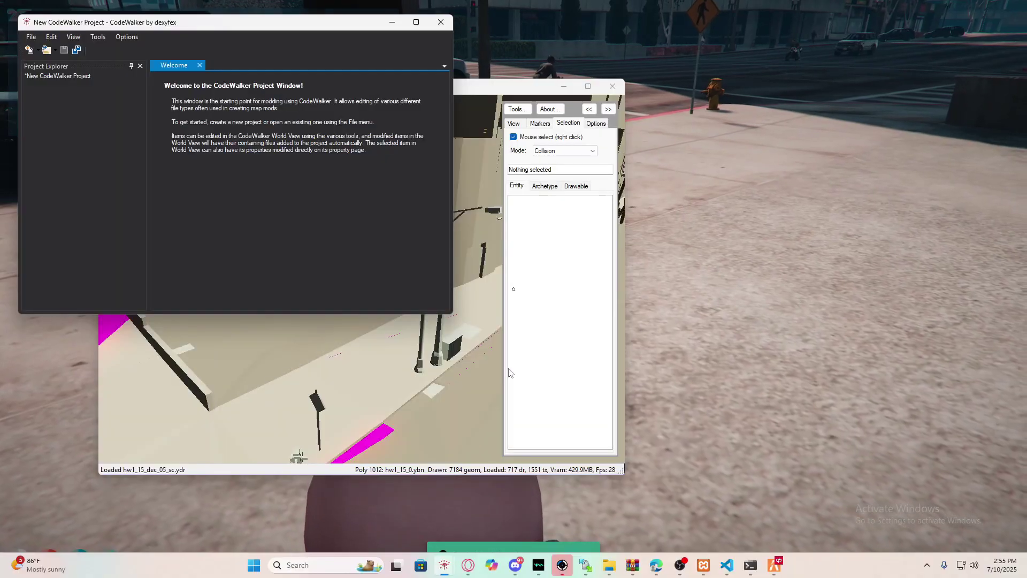
left_click(769, 541)
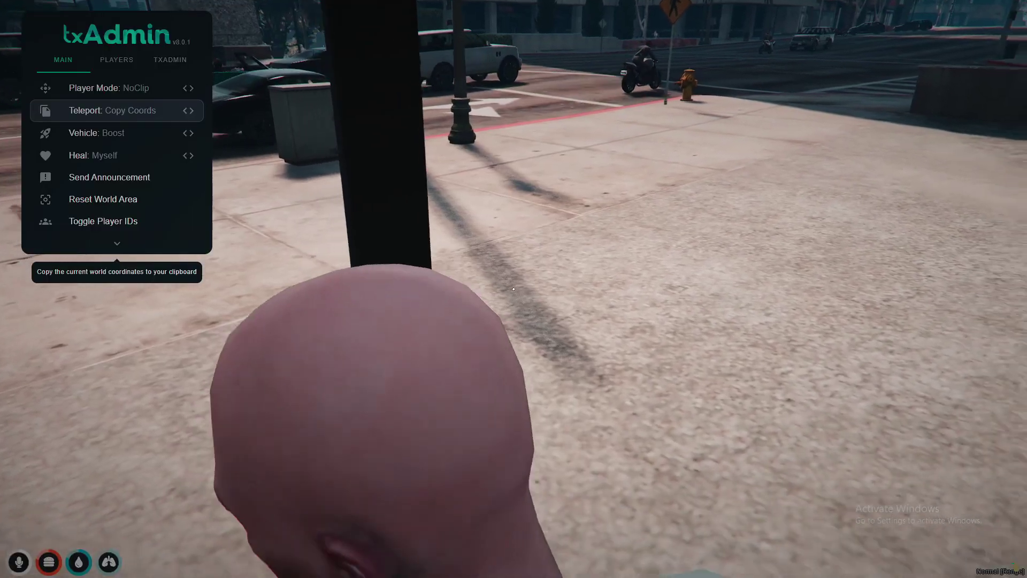
Step: Enable NoClip in txAdmin and fly over the striped parking lot and surrounding buildings to inspect them
key("Up")
key("Return")
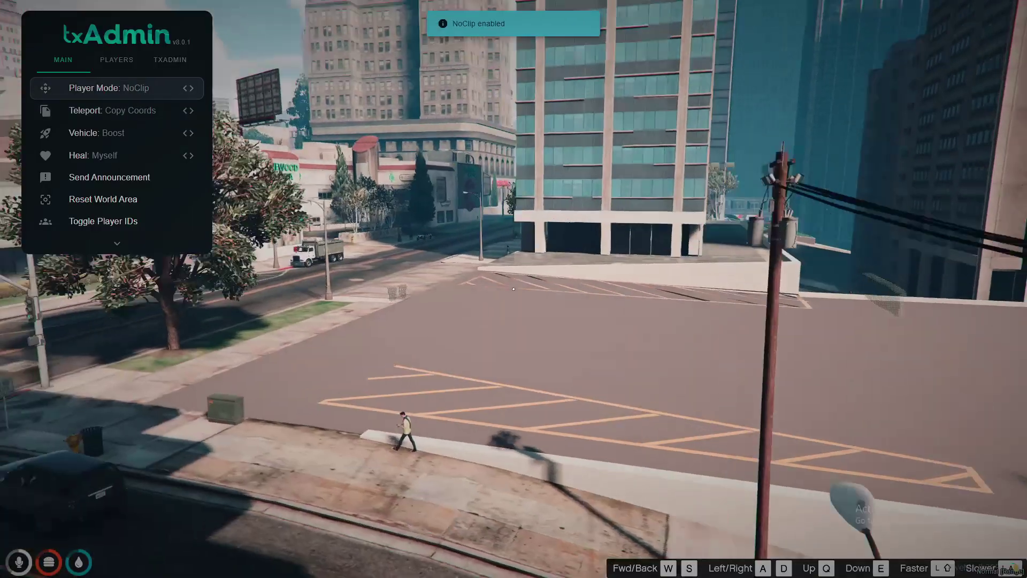
key("q")
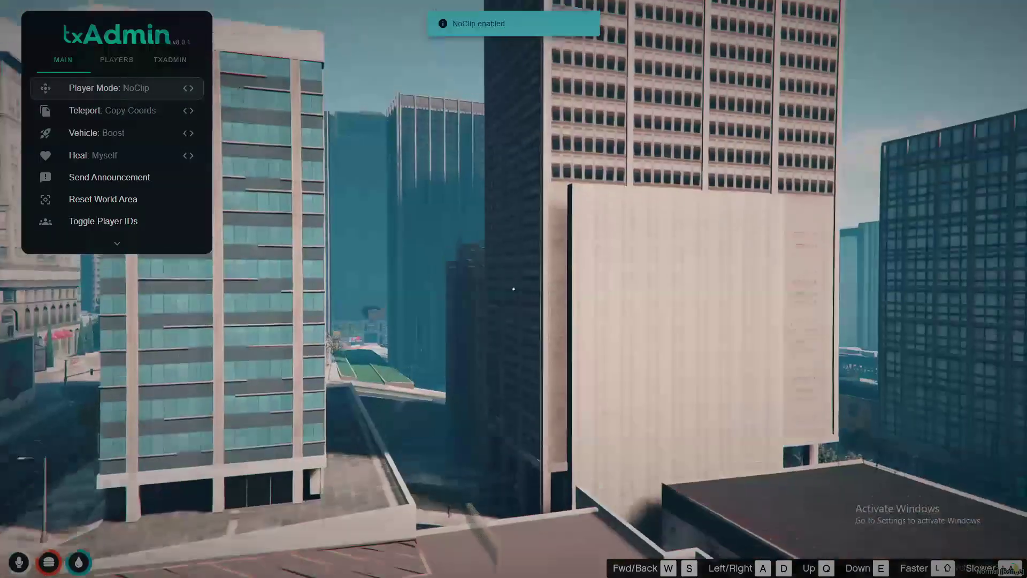
key("w")
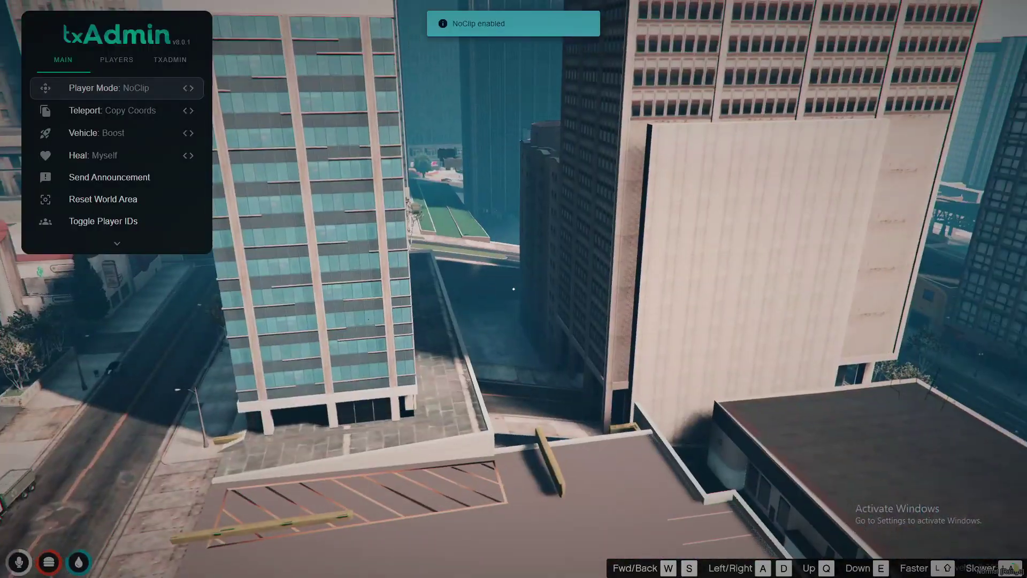
key("w")
key("e")
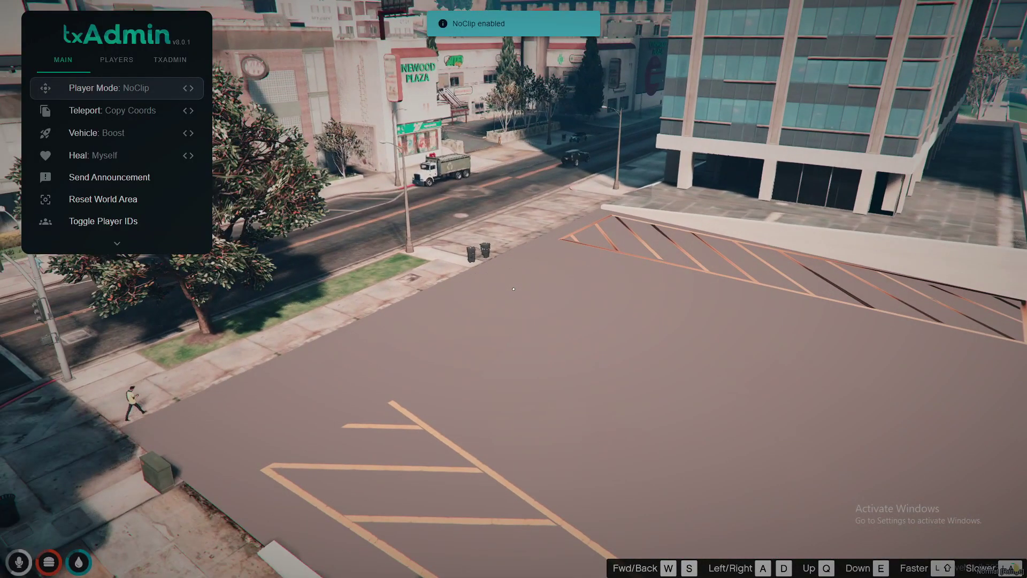
key("a")
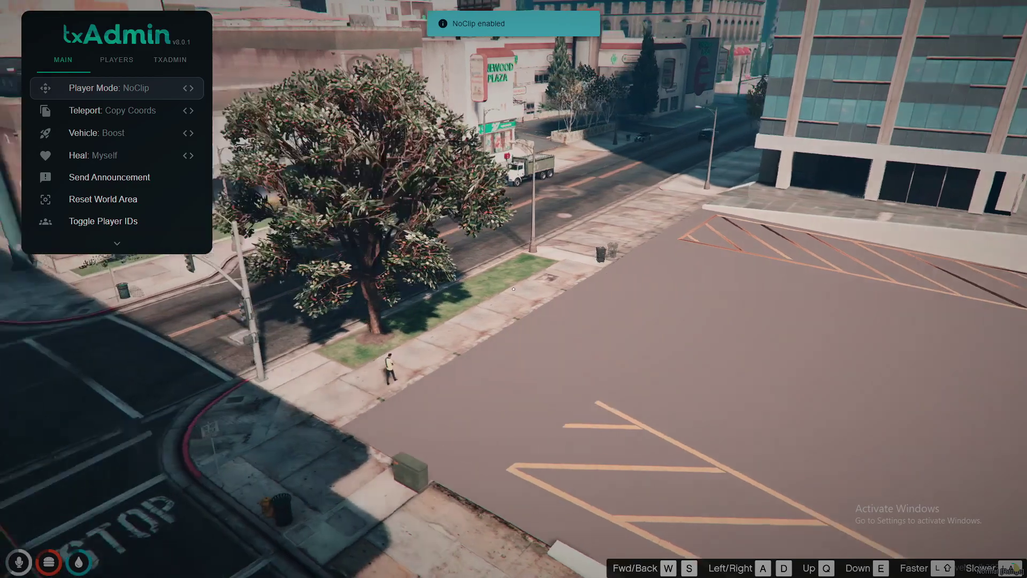
key("w")
Step: Switch to Discord, browse the GrooveGrove server's channels, view the FREE-SCRIPTS posts, and return to the game
key("super")
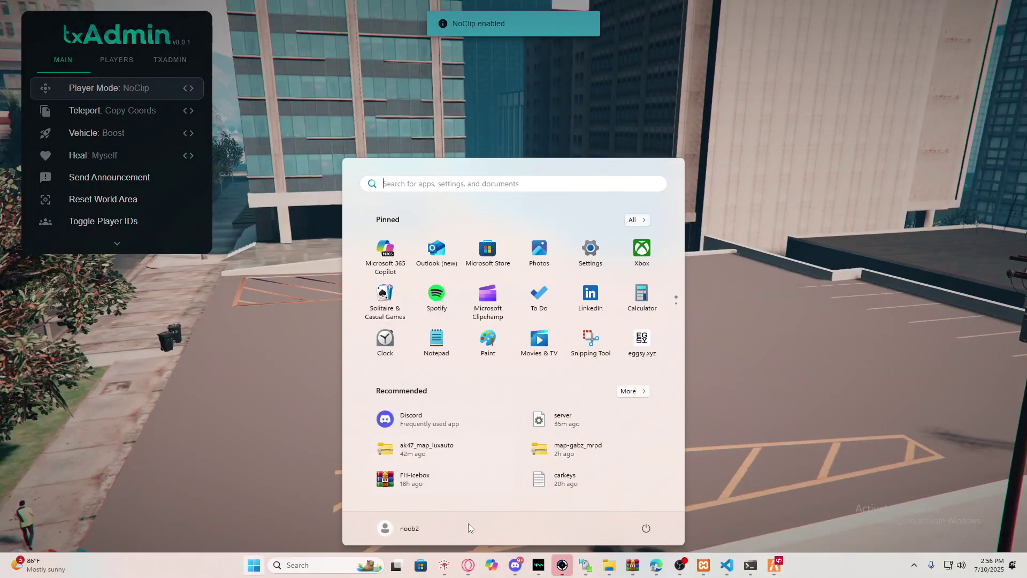
left_click(514, 565)
scroll(80, 213, "up", 15)
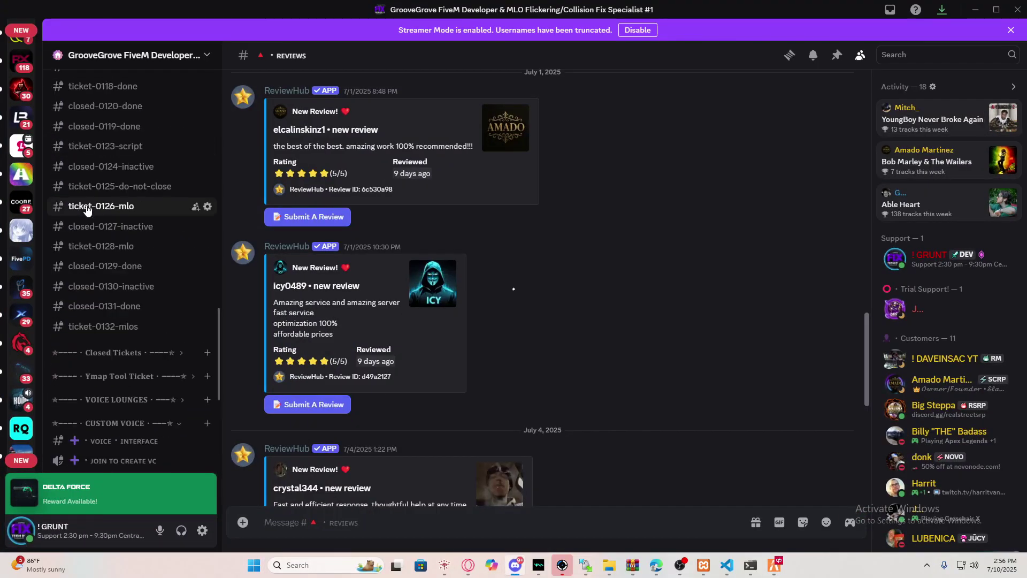
scroll(80, 213, "up", 5)
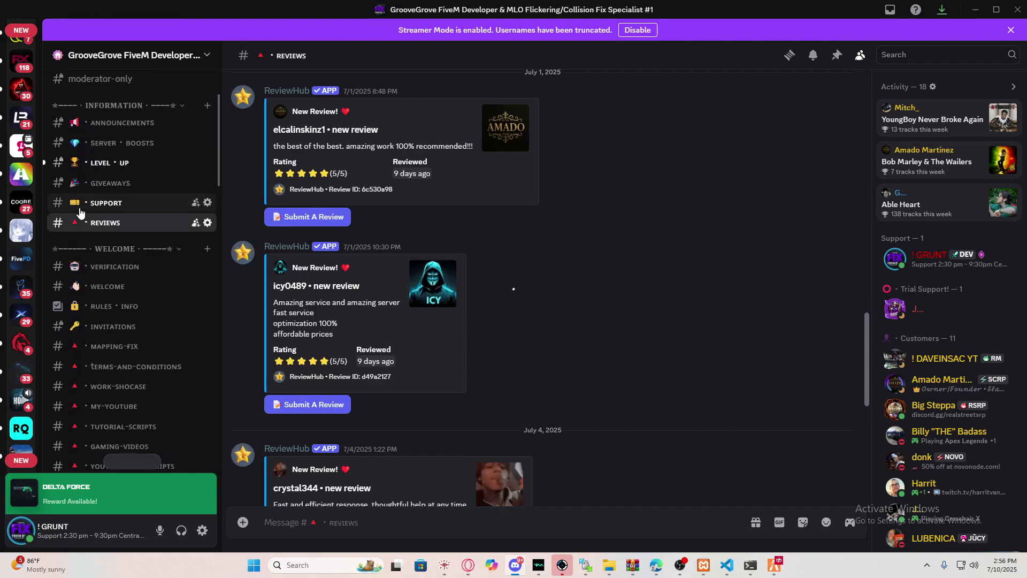
scroll(80, 213, "up", 3)
scroll(81, 213, "down", 6)
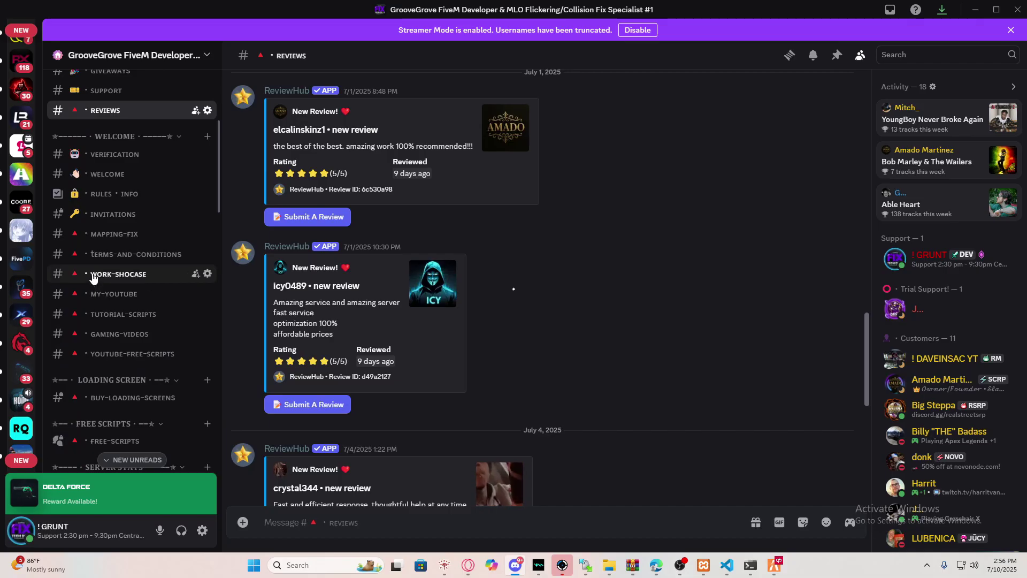
scroll(93, 279, "down", 3)
scroll(92, 277, "down", 6)
scroll(91, 278, "up", 3)
left_click(98, 231)
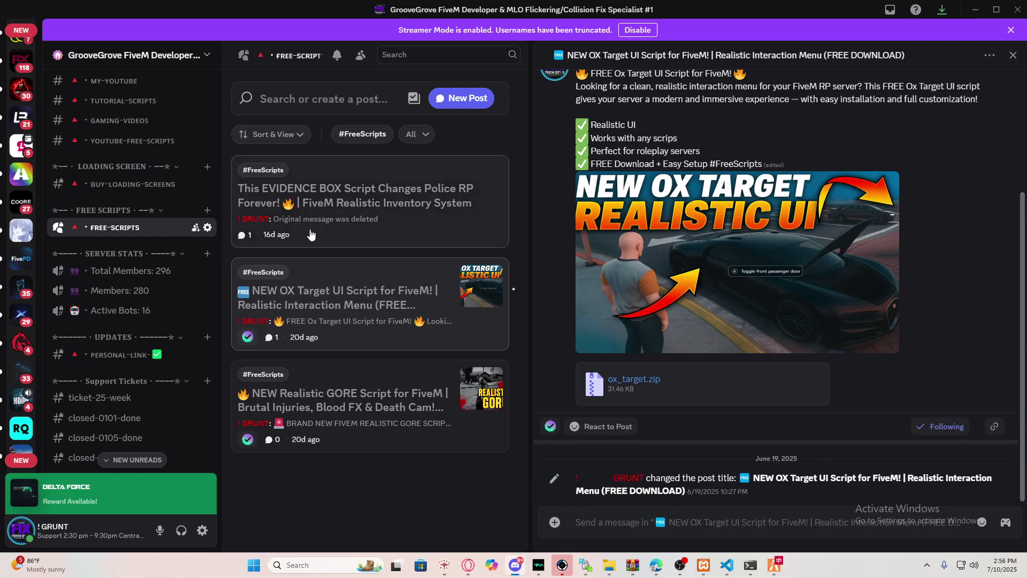
left_click(982, 8)
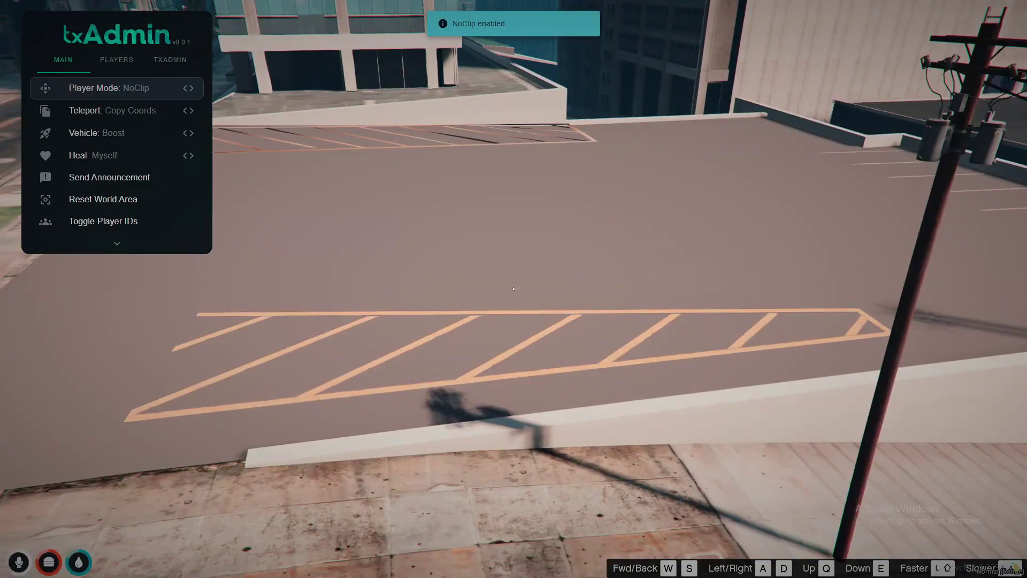
Step: Fly from the parking lot to the front of the Luxury Autos building and view its exterior
key("q")
key("d")
key("d")
key("w")
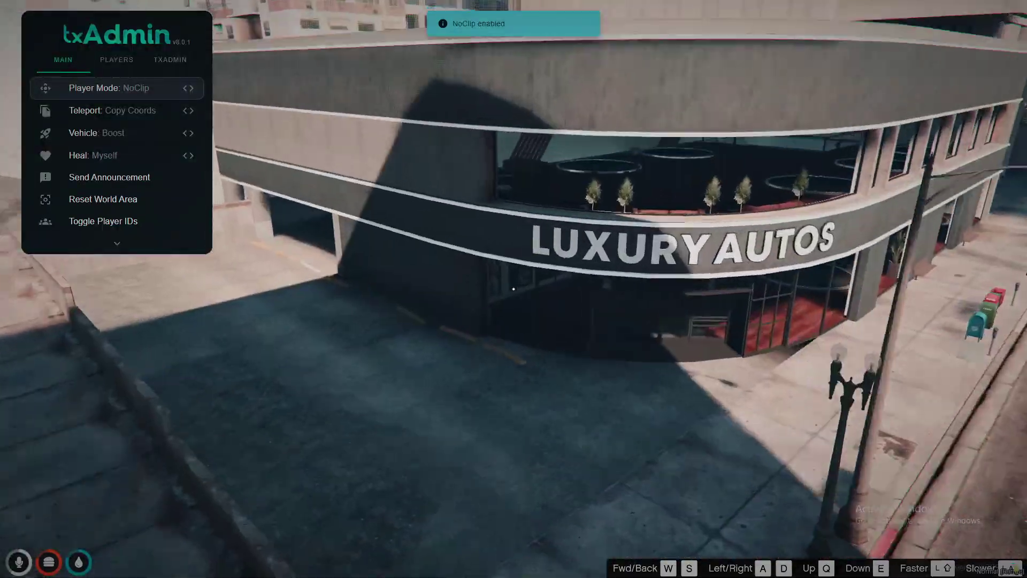
key("w")
key("s")
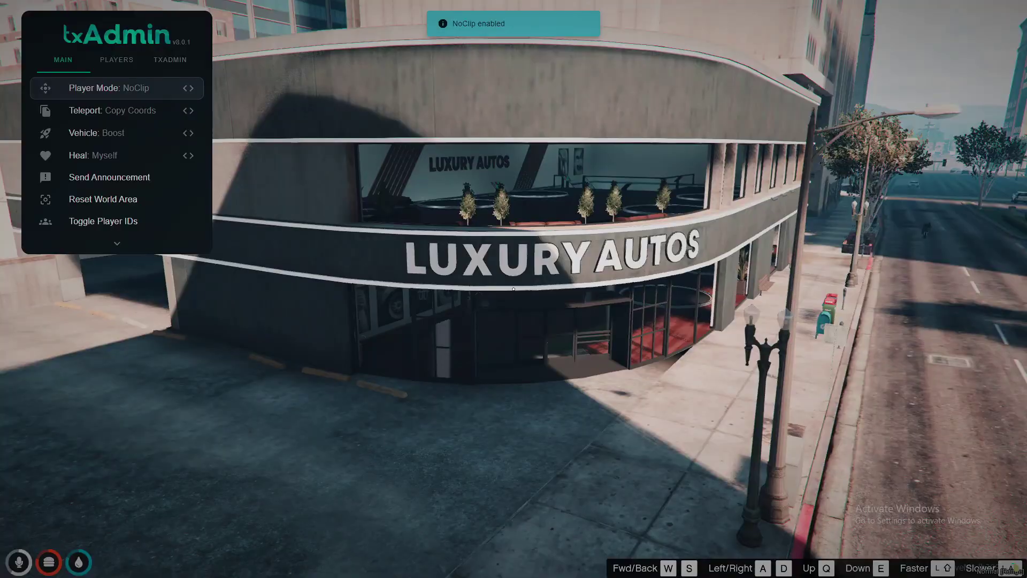
Step: Turn off NoClip in txAdmin and switch to the CodeWalker window showing the dealership's collision model
key("Return")
key("super")
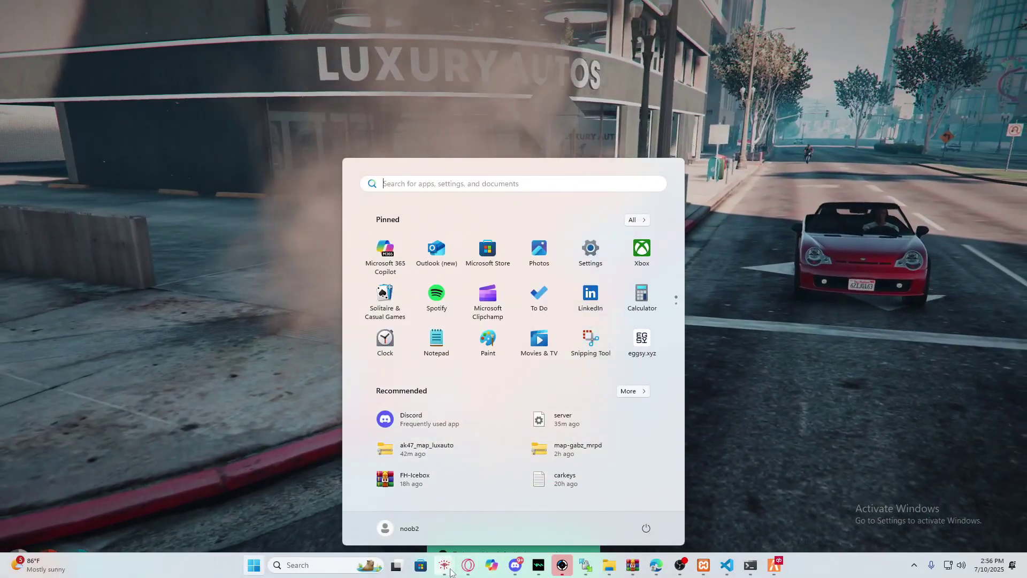
mouse_move(451, 569)
left_click(454, 526)
left_click_drag(179, 42, 287, 205)
left_click(502, 198)
left_click_drag(377, 293, 380, 291)
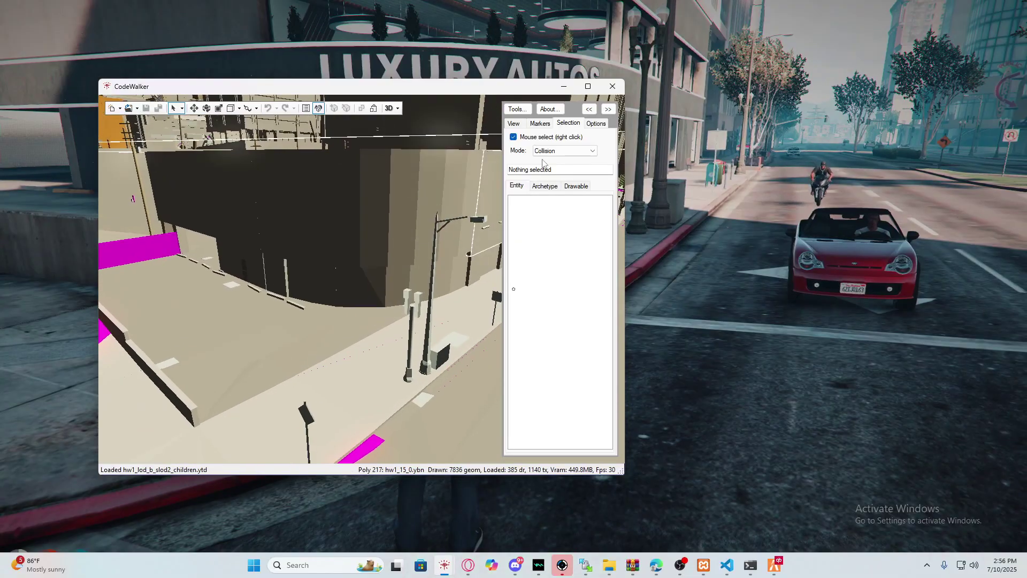
Step: Go to the location ending in -152.4720, 54.8797, 118.9661 in CodeWalker and examine the collision polygons around the dealership entrance
left_click(541, 124)
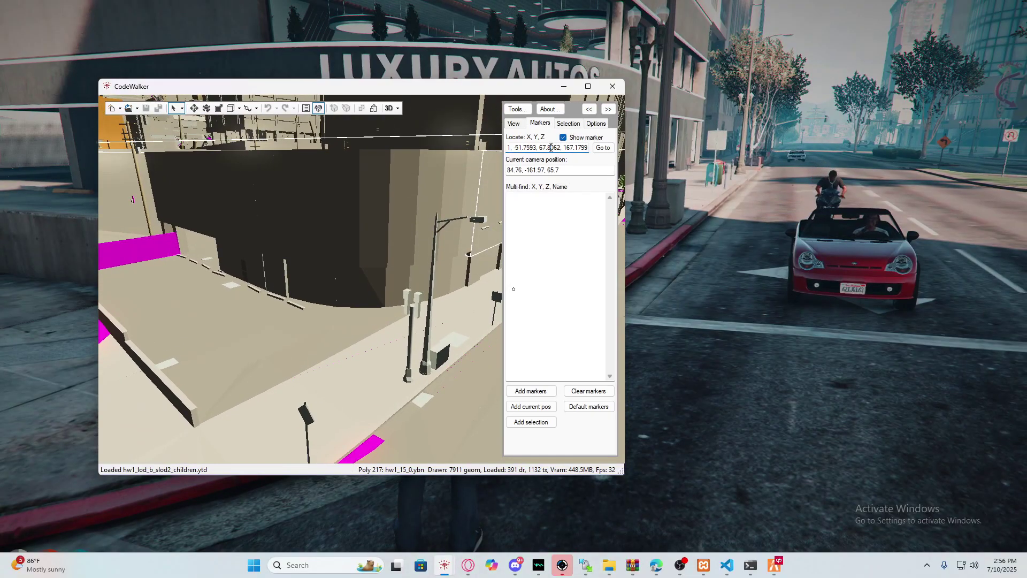
left_click(604, 148)
key("s")
mouse_move(408, 273)
left_mouse_down()
mouse_move(422, 278)
mouse_move(415, 283)
mouse_move(417, 271)
mouse_move(436, 271)
mouse_move(412, 265)
mouse_move(715, 253)
mouse_move(730, 310)
mouse_move(725, 273)
mouse_move(635, 298)
left_mouse_up()
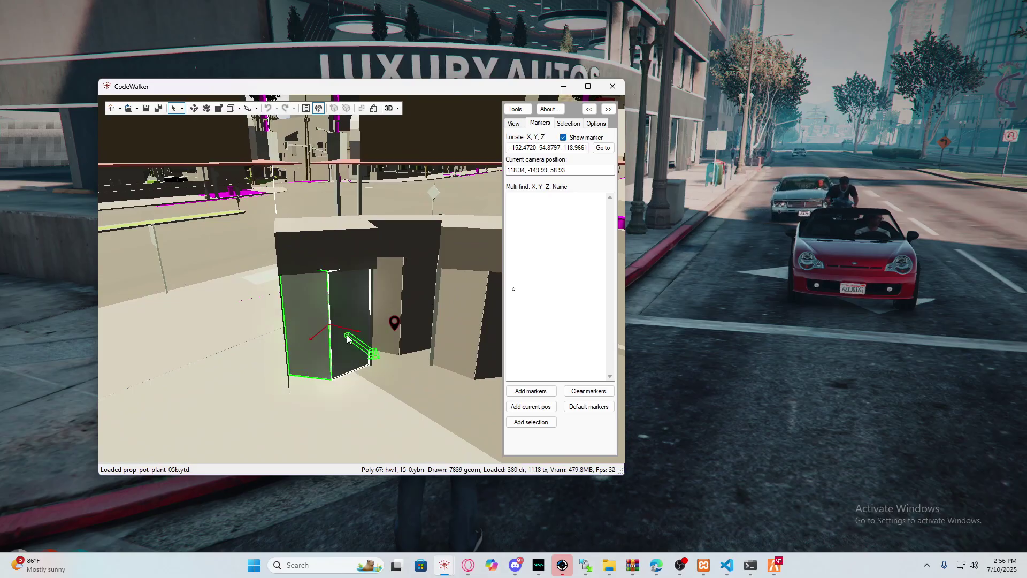
left_click_drag(333, 316, 352, 506)
key("d")
key("w")
left_click_drag(355, 395, 16, 371)
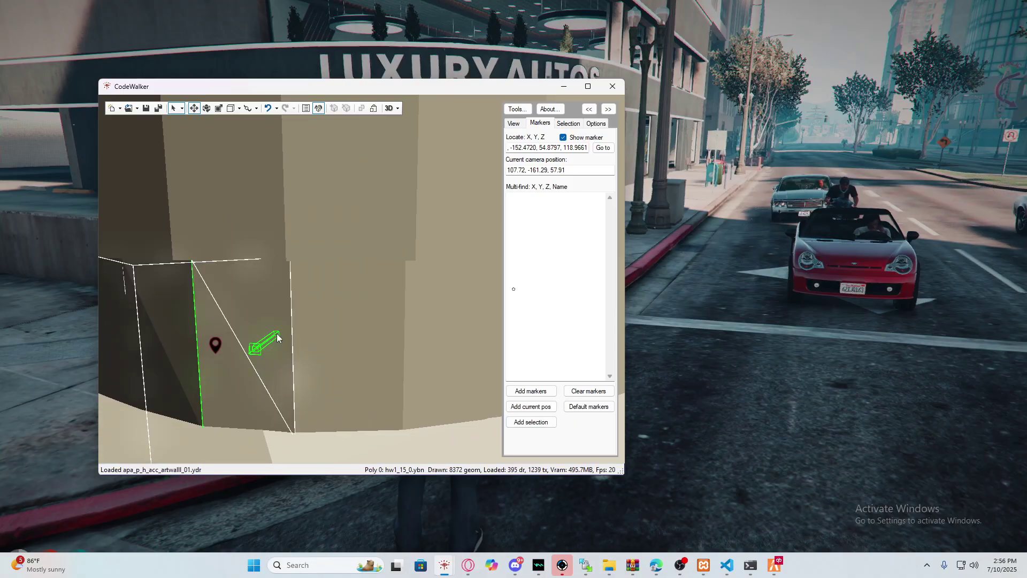
Step: Try to delete several selected collision polygons of the entrance wall at once, and undo the deletion
key("s")
left_click_drag(317, 348, 331, 483)
left_click(329, 438)
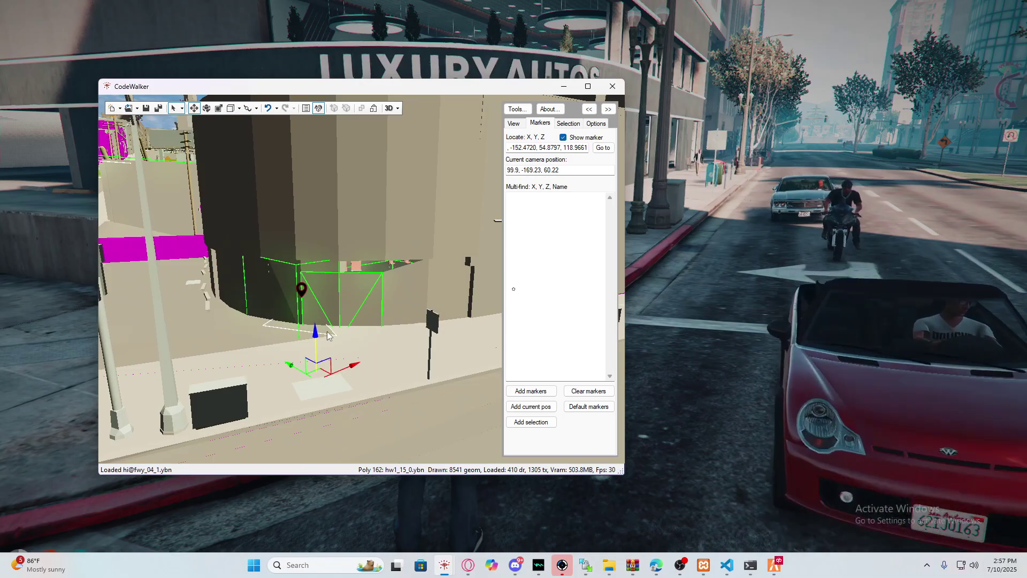
left_click_drag(341, 397, 332, 381)
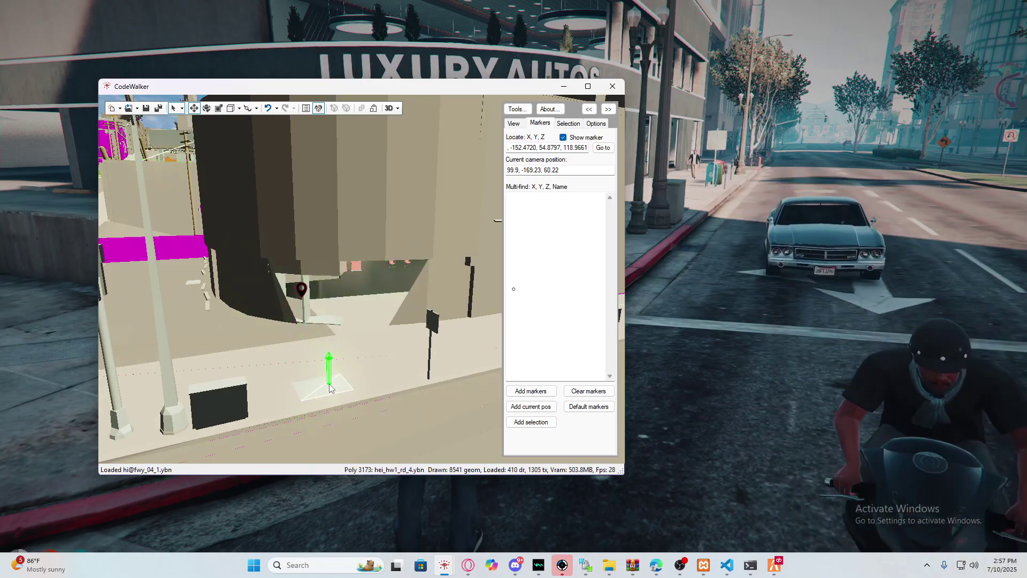
key("ctrl+z")
Step: Delete a triangular collision polygon from the hw1_15_0.ybn wall panel beside the marker and select the panel's other triangle
scroll(371, 330, "up", 3)
left_click(362, 303)
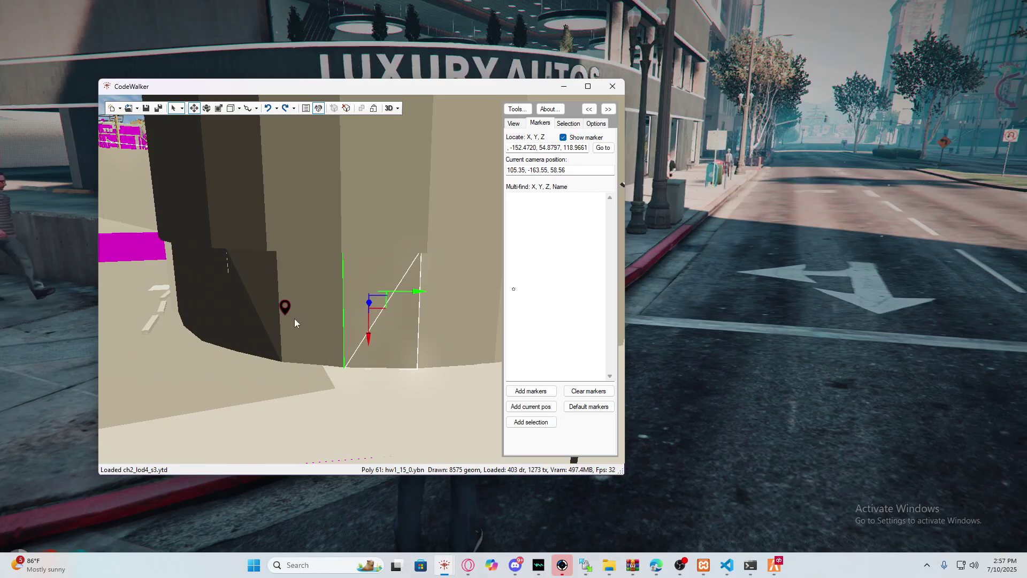
key("Delete")
left_click(387, 330)
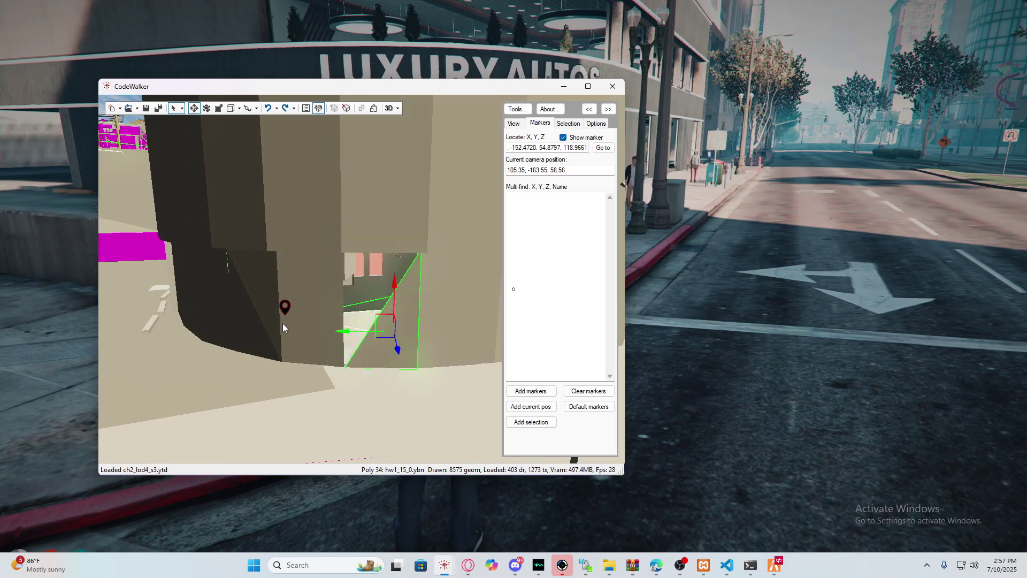
Step: Return to the game and run up to the Luxury Autos glass front to test the entrance collision
left_click(642, 268)
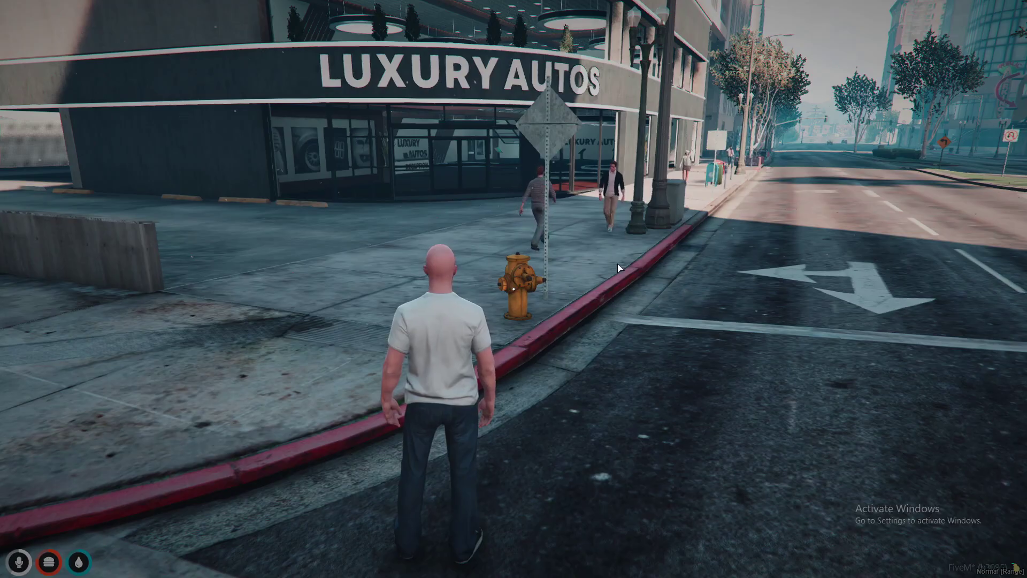
key("w")
key("shift+w")
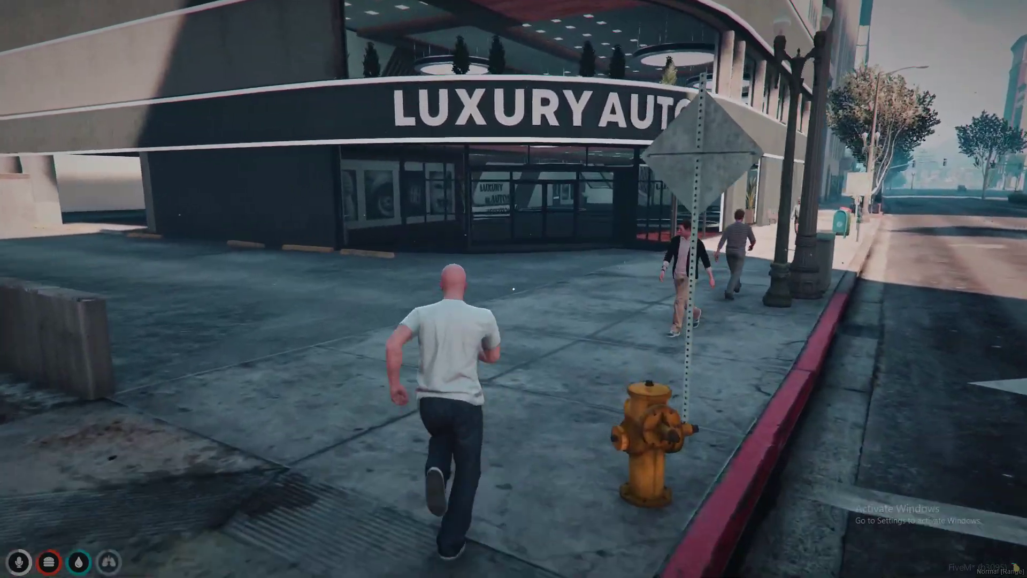
key("w")
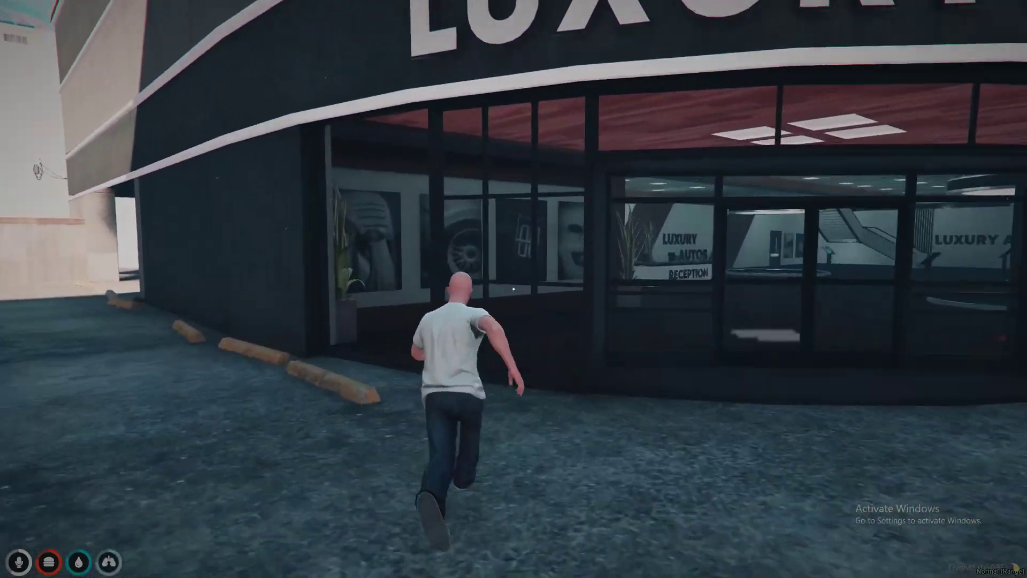
key("w")
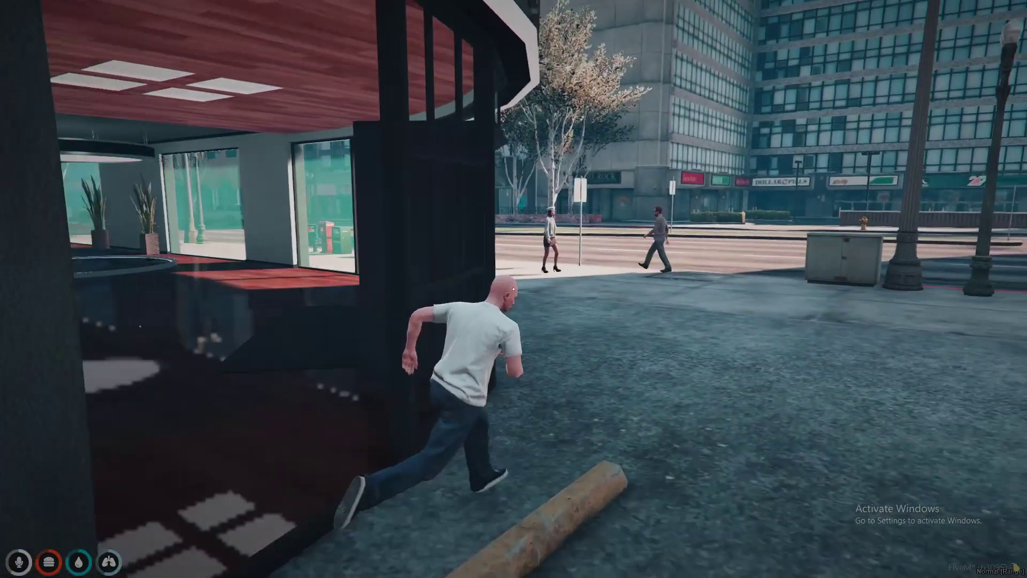
Step: Switch back to CodeWalker and check the remaining entrance wall polygons from inside and outside the building
key("super")
key("alt+Tab")
key("w")
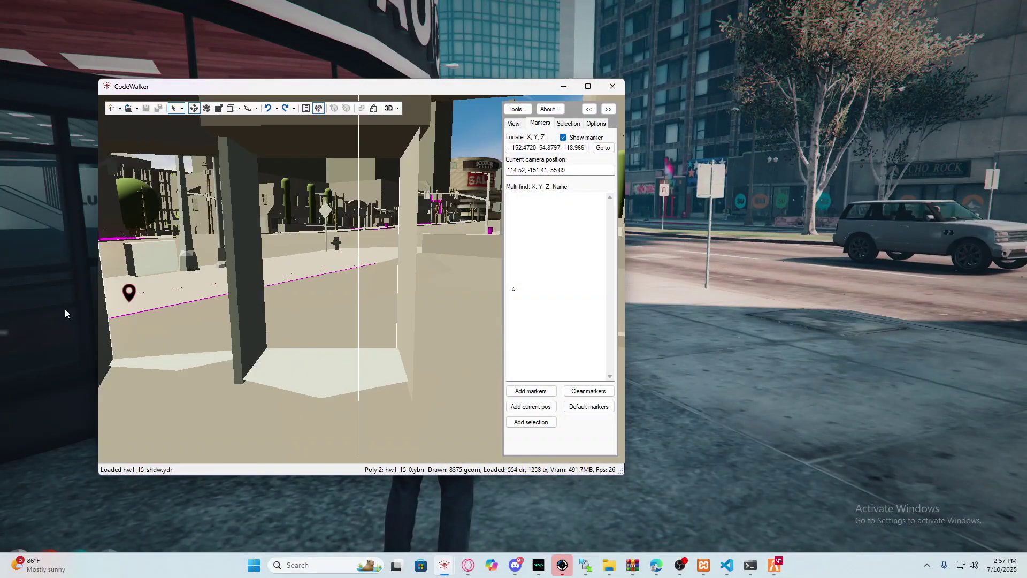
right_click(307, 269)
key("ctrl+y")
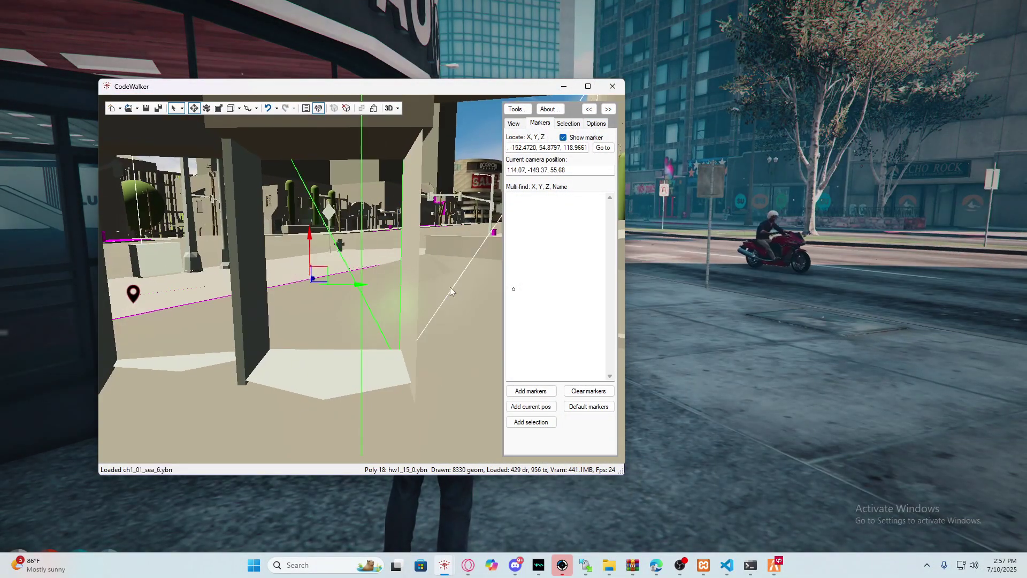
key("s")
left_click_drag(300, 365, 560, 374)
key("a")
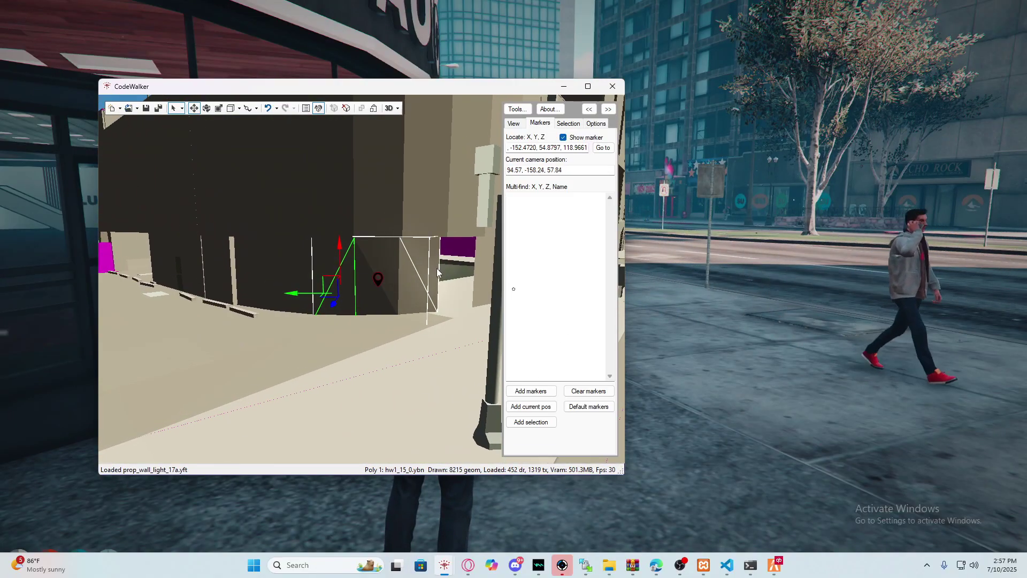
Step: Select the remaining triangular collision polygons of the entrance wall panels around the marker and delete them
right_click(323, 259)
right_click(342, 294, "ctrl")
right_click(365, 294, "ctrl")
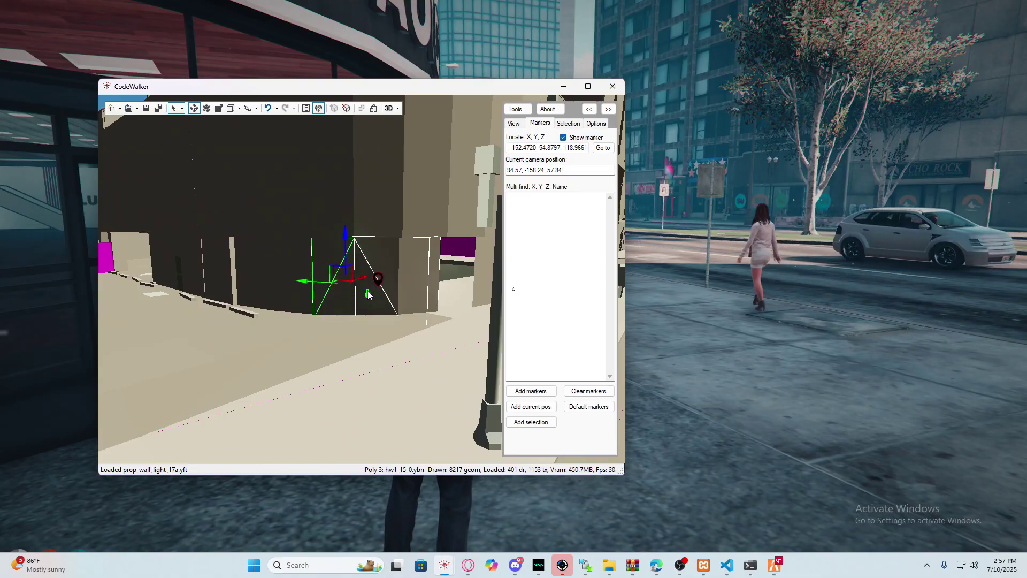
right_click(381, 260, "ctrl")
right_click(409, 276, "ctrl")
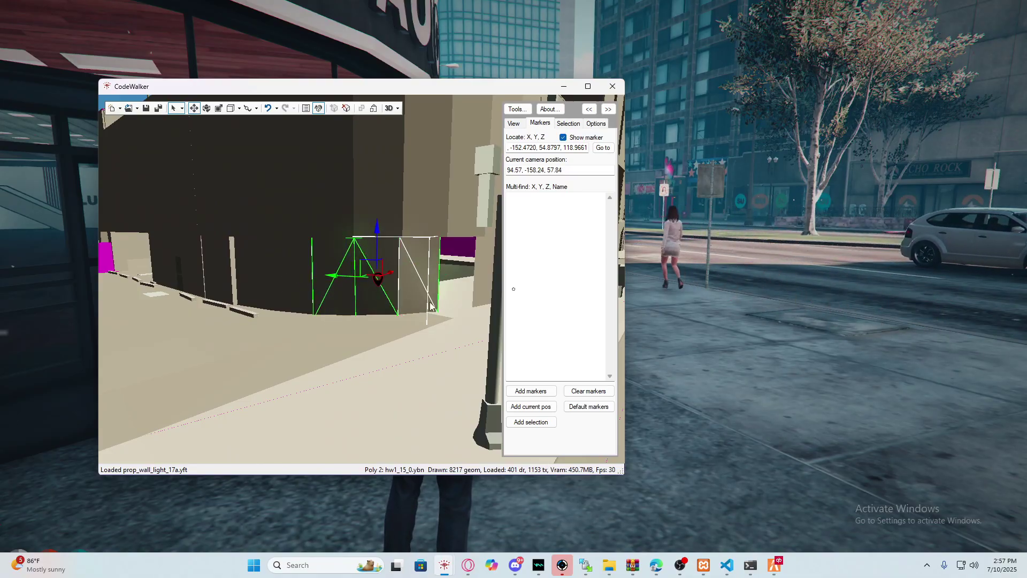
key("Delete")
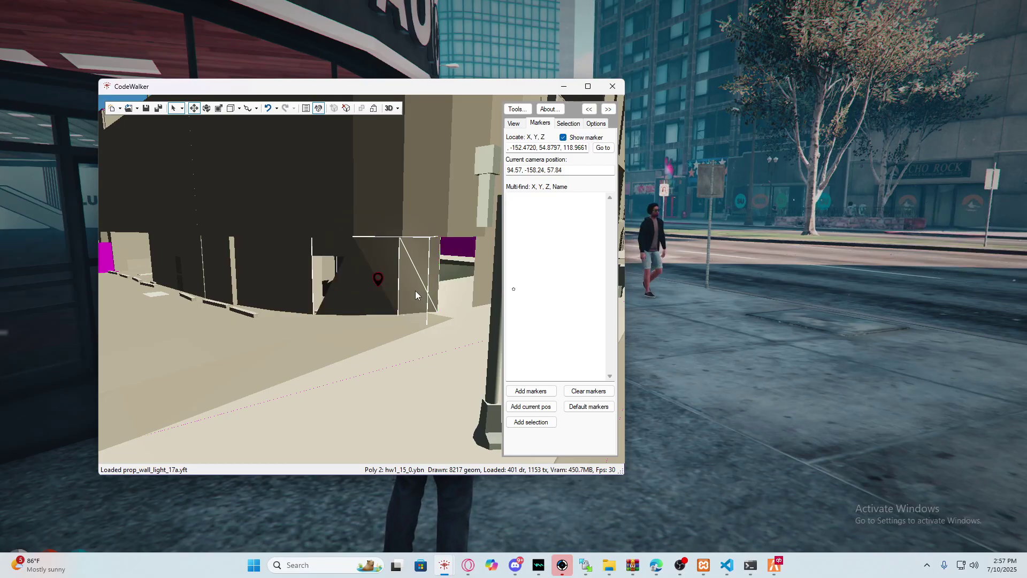
key("ctrl+z")
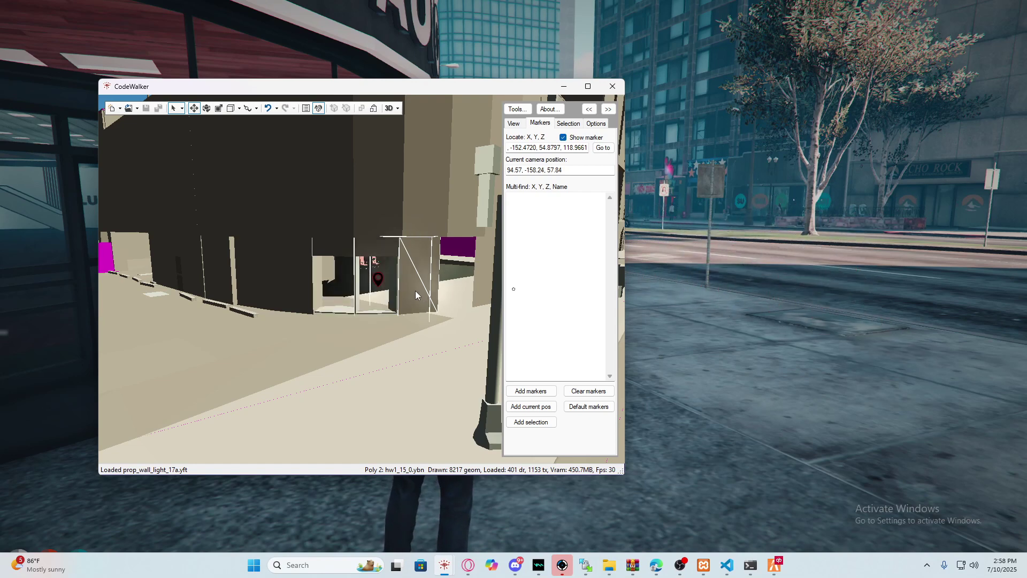
right_click(415, 291)
key("Delete")
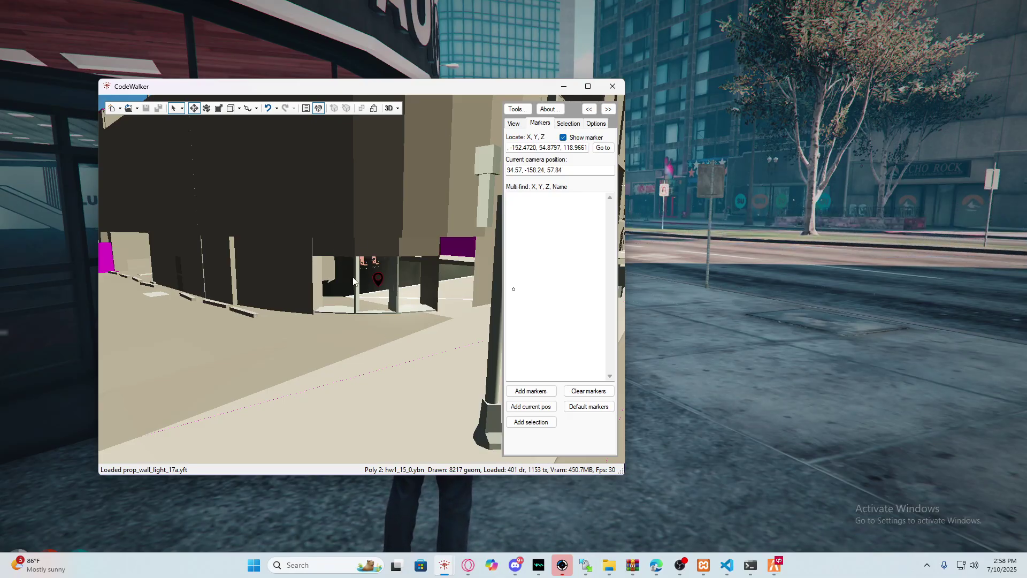
Step: Select the collision polygons of the posts and floor sills in the opened entrance together and delete them
mouse_move(359, 287)
left_mouse_down()
mouse_move(343, 282)
mouse_move(354, 279)
mouse_move(286, 300)
left_mouse_up()
key("w")
key("s")
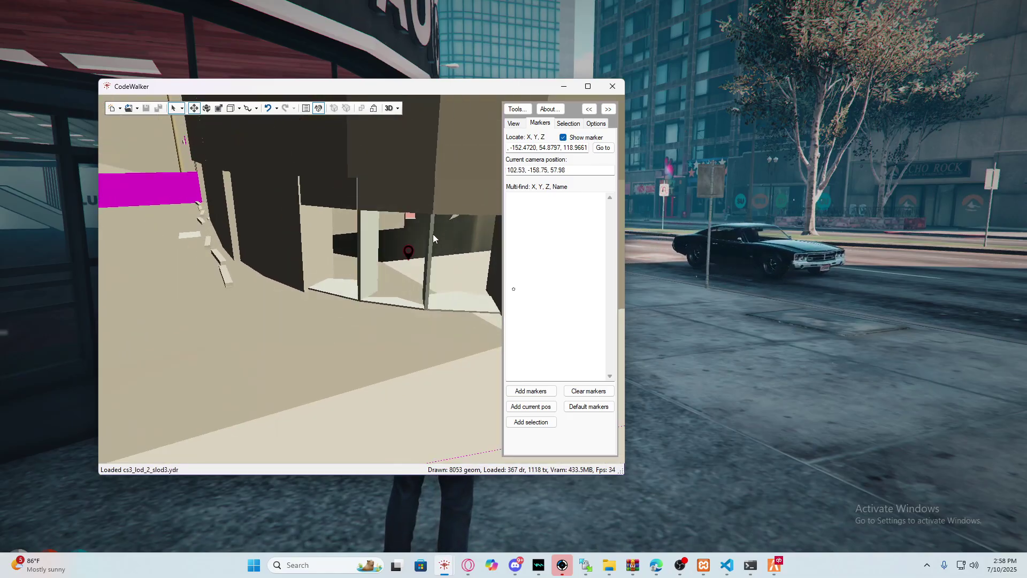
key("a")
left_click_drag(433, 234, 422, 294)
left_click(419, 311)
left_click_drag(421, 321, 361, 261)
key("d")
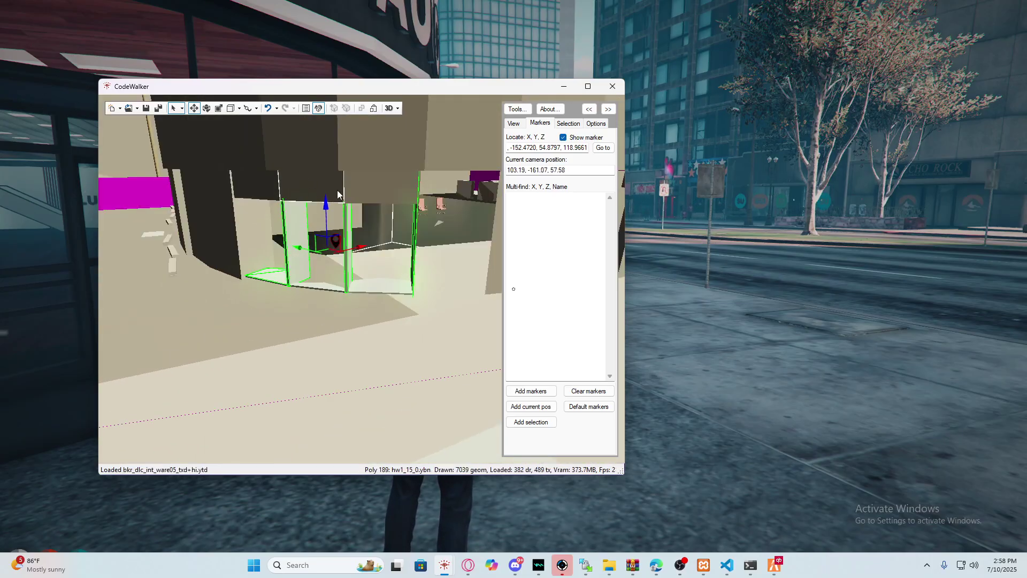
right_click(367, 287, "ctrl")
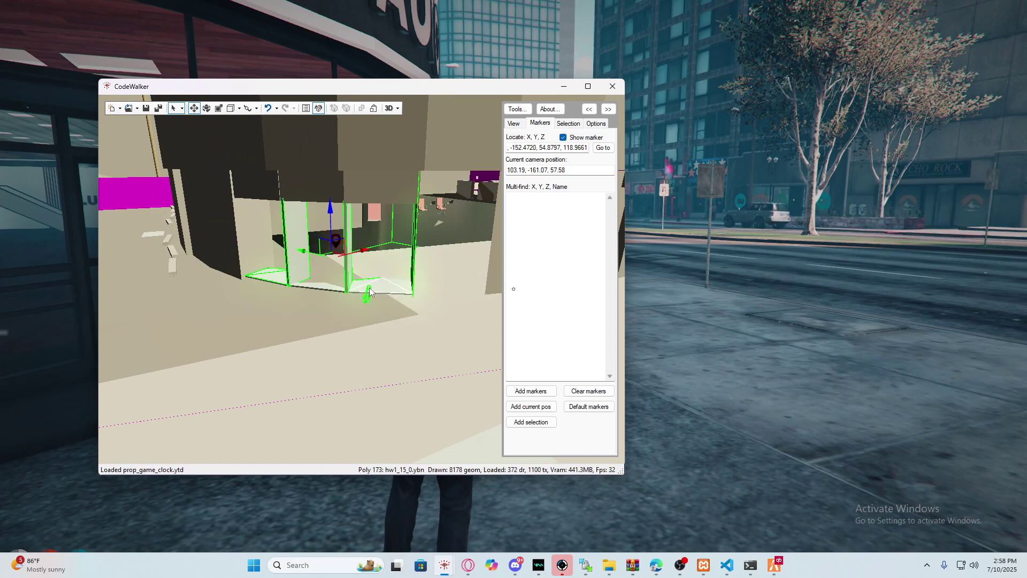
right_click(373, 284, "ctrl")
right_click(306, 285, "ctrl")
key("w")
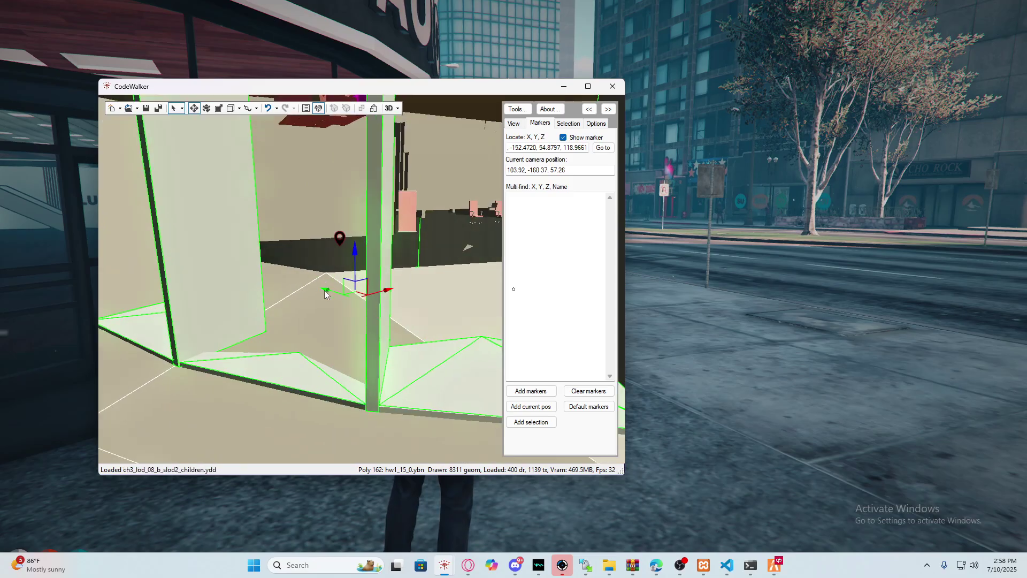
left_click_drag(325, 285, 305, 303)
key("w")
scroll(309, 330, "down", 3)
right_click(335, 312, "ctrl")
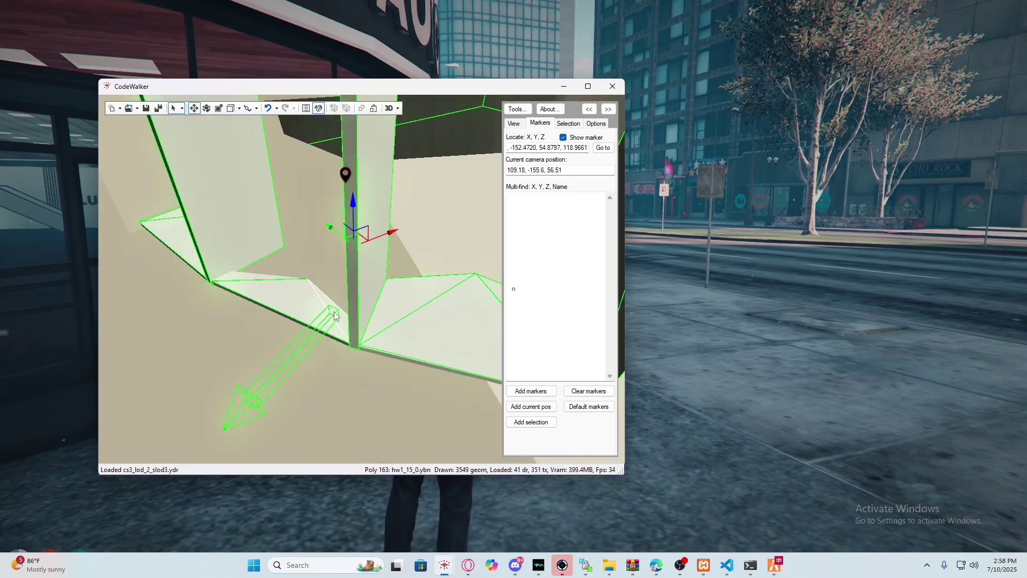
key("s")
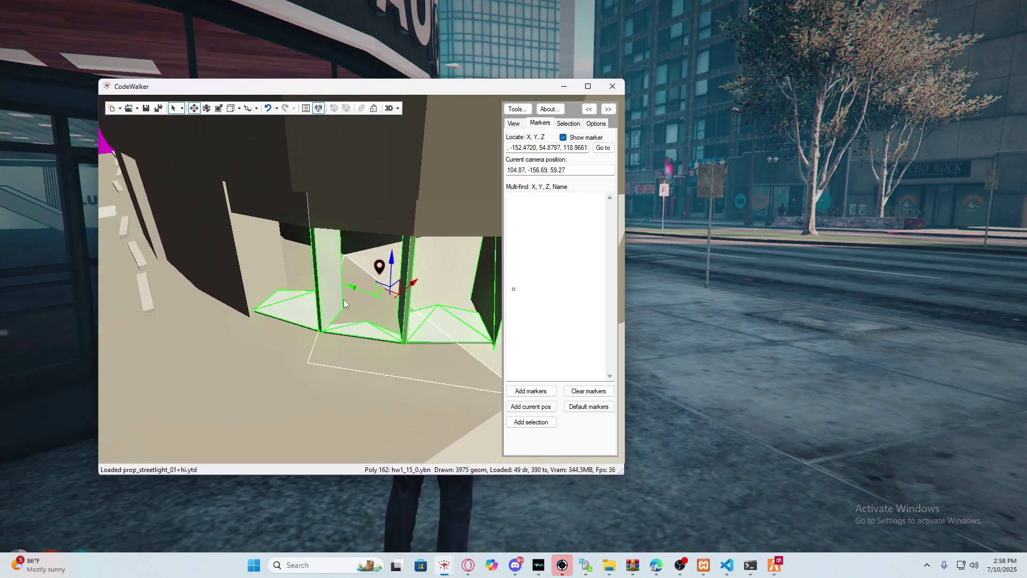
key("Delete")
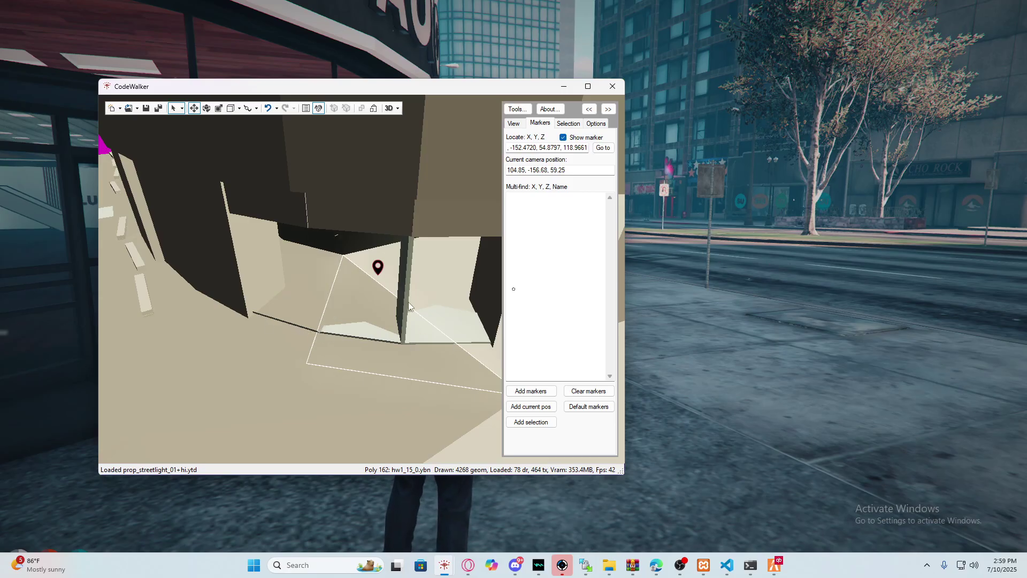
Step: Return to the game and walk up to the dealership's glass doors to view the entrance
left_click(691, 330)
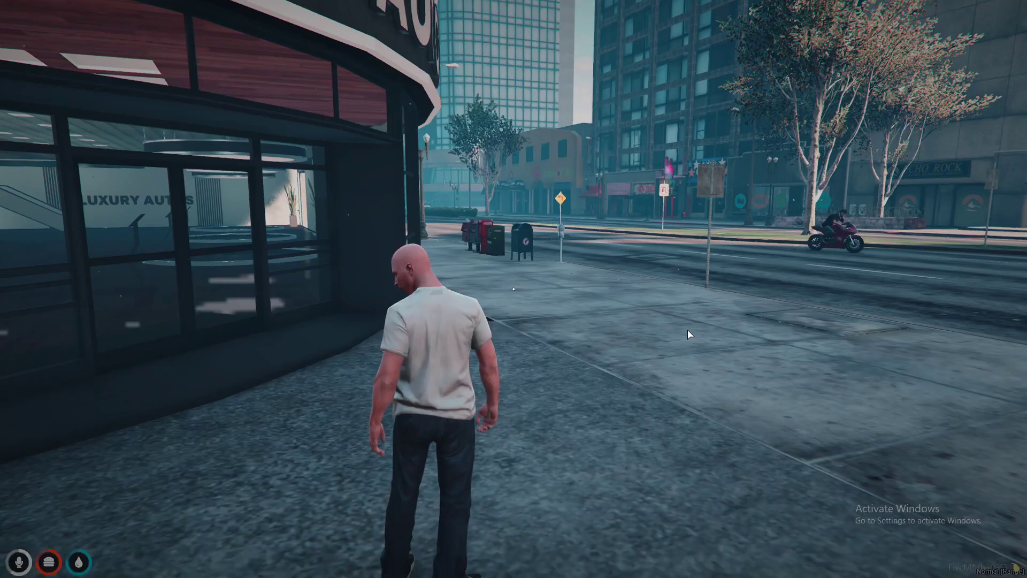
key("w")
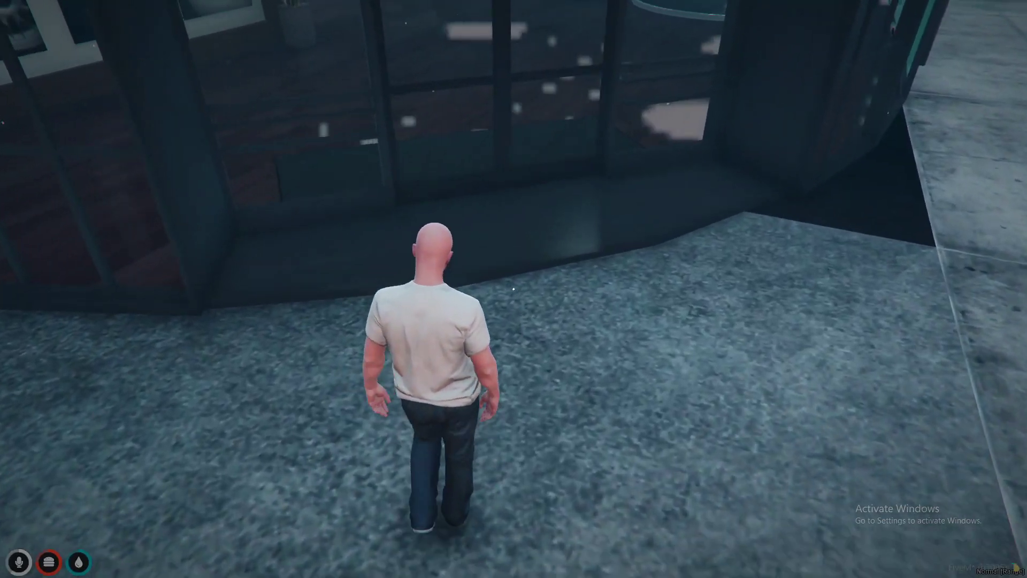
key("w")
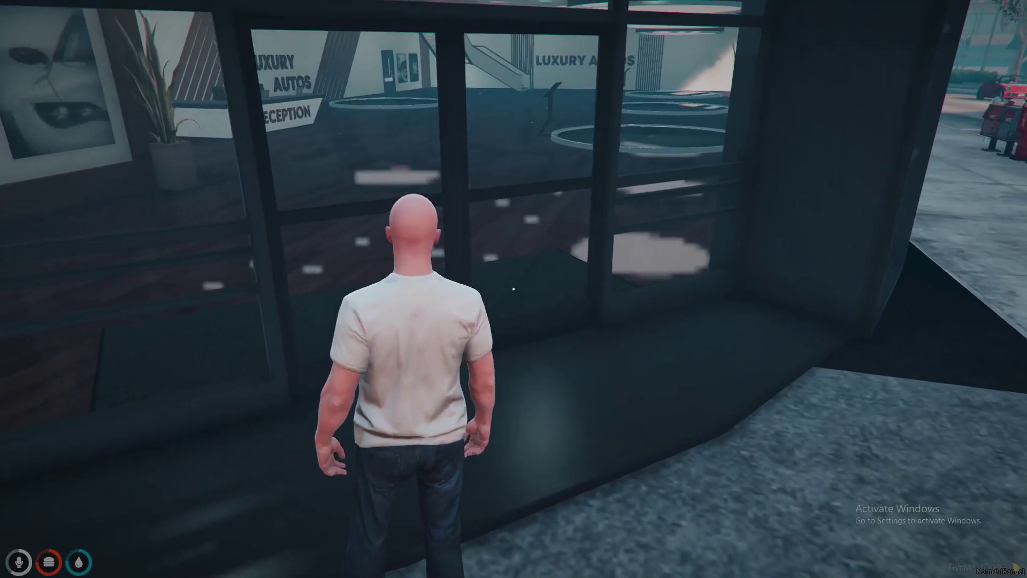
key("super")
key("super")
key("super")
mouse_move(449, 572)
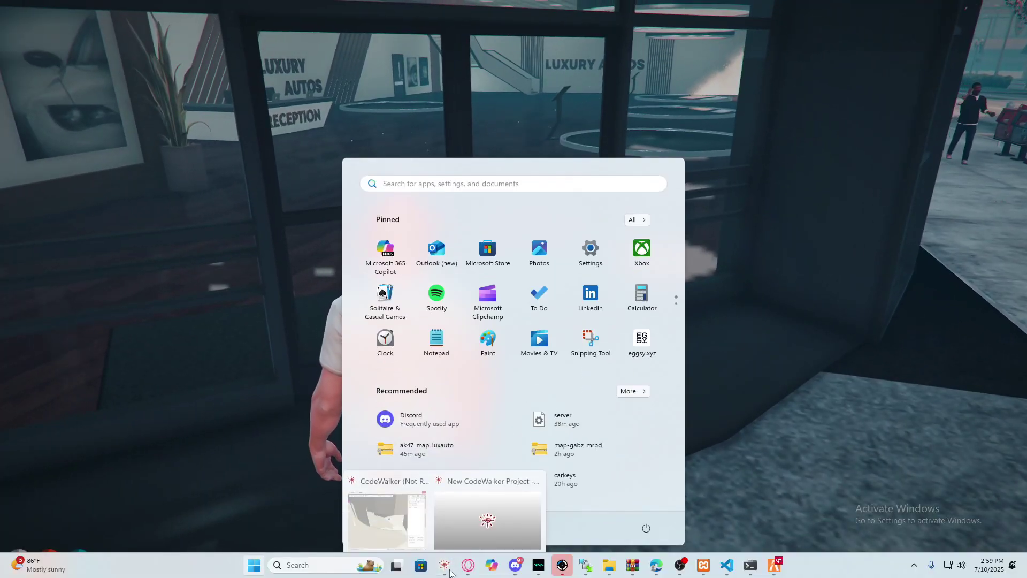
mouse_move(412, 515)
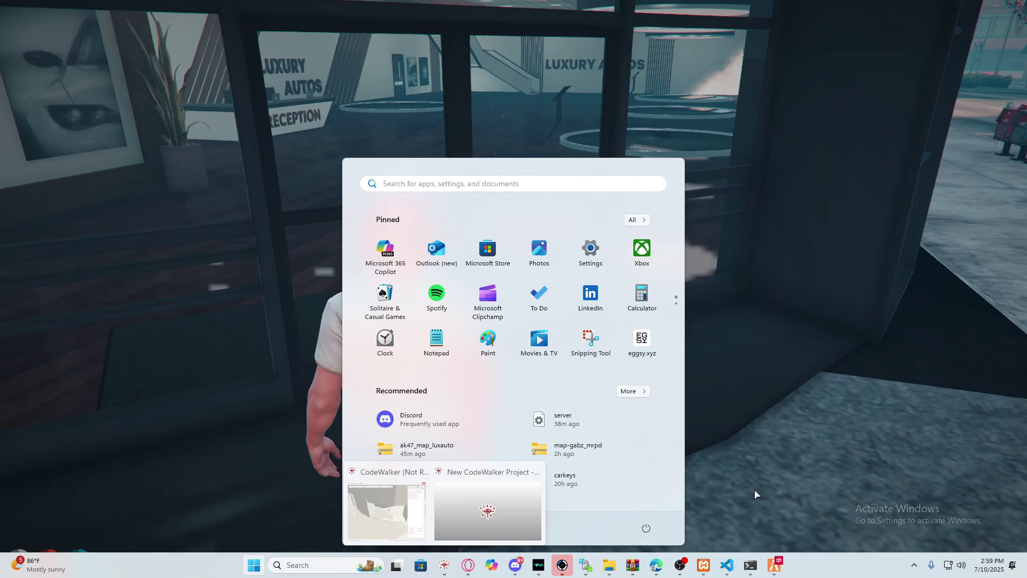
left_click(754, 487)
Step: Return to the game, bring up the txAdmin menu with /tx, enable NoClip and fly up from the entrance
type("s")
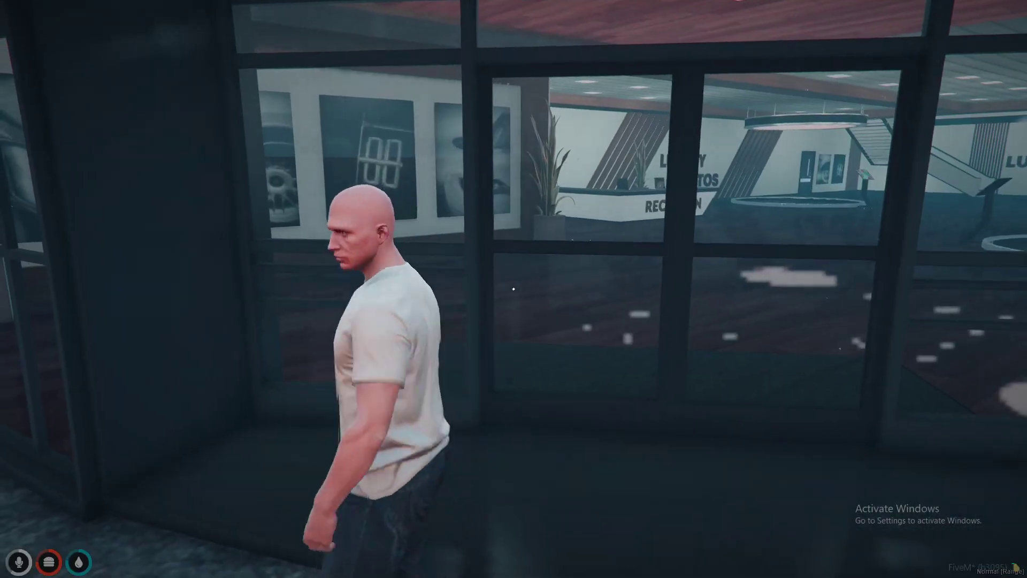
type("t/tx")
key("Return")
key("Return")
key("w")
key("q")
key("w")
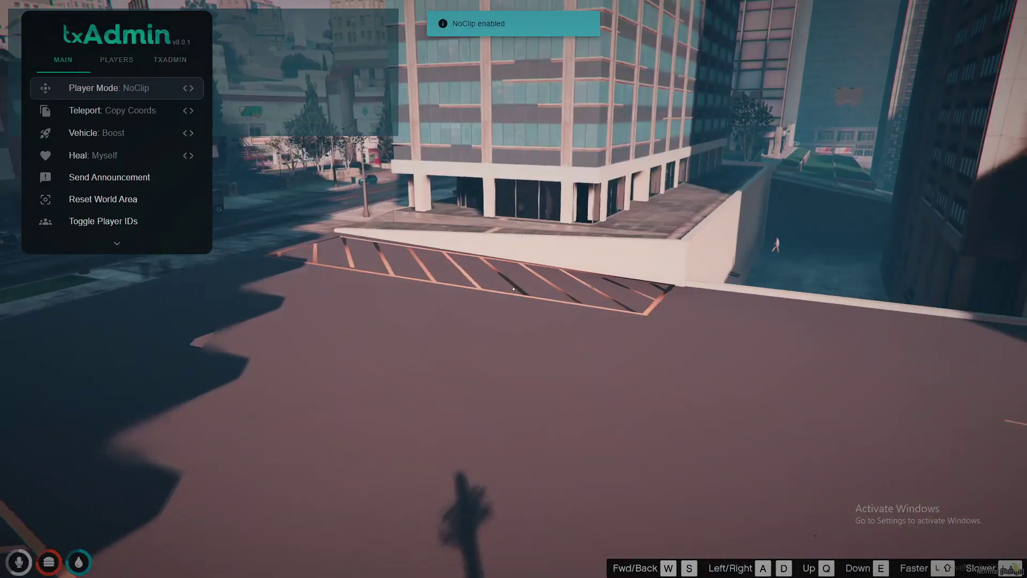
Step: Fly back and forth above the dealership's block to examine how the neighbouring buildings render near and far
key("s")
key("d")
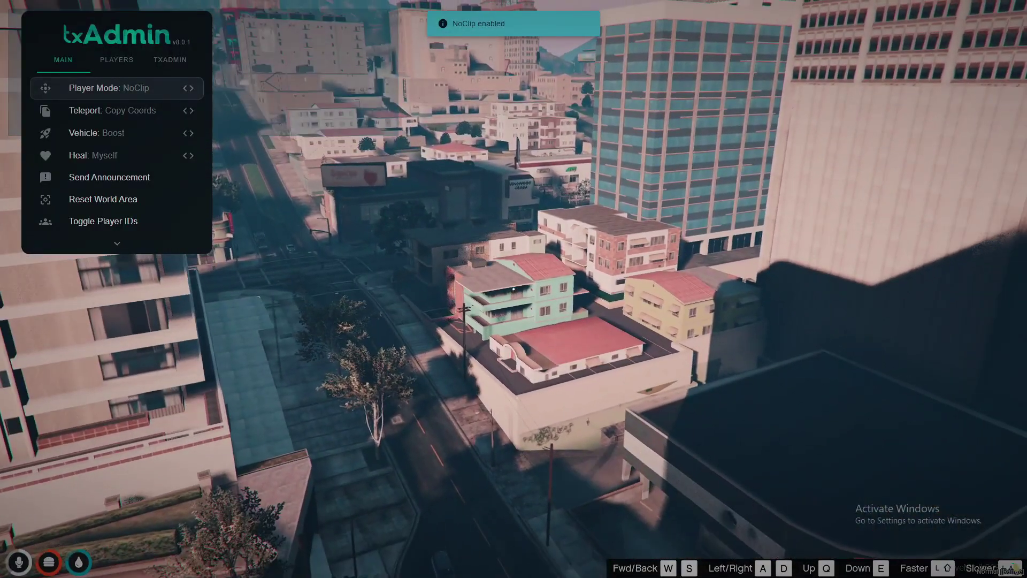
key("s")
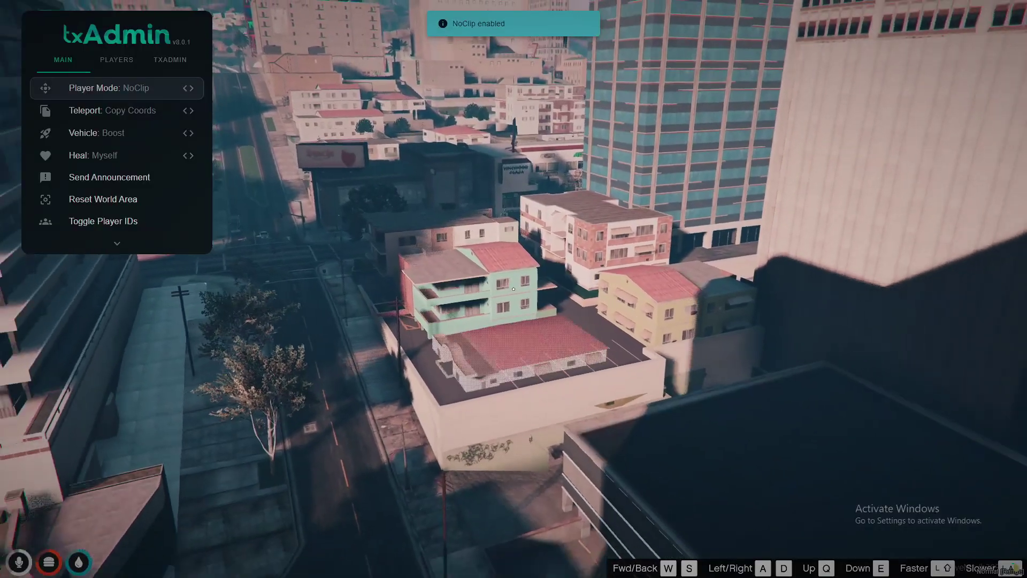
key("s")
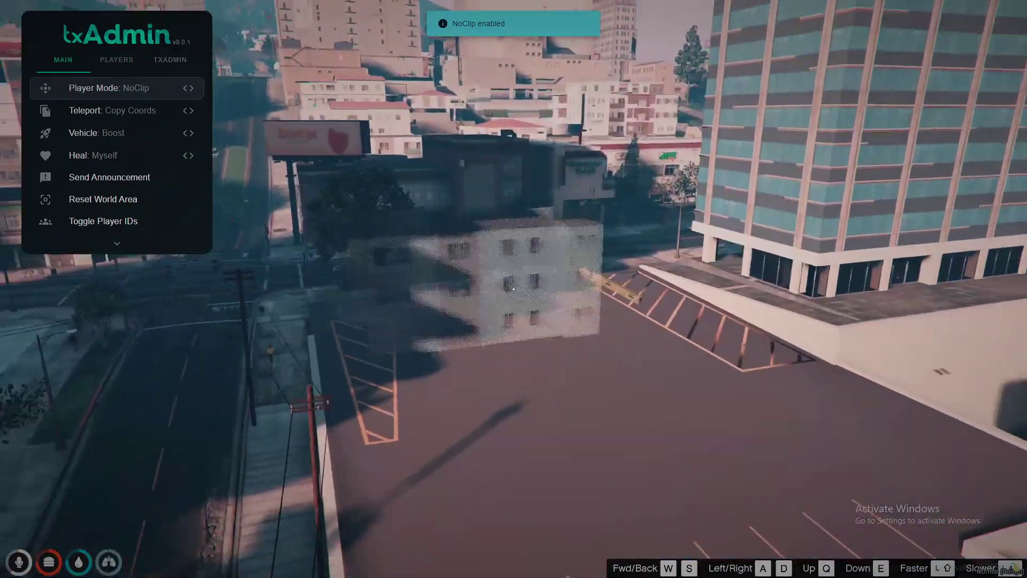
key("w")
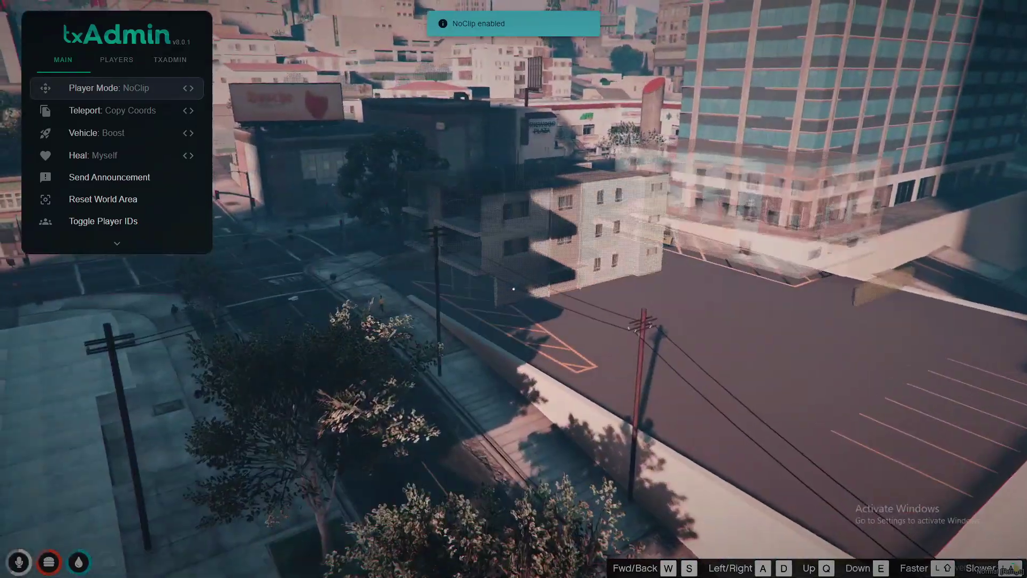
key("d")
key("s")
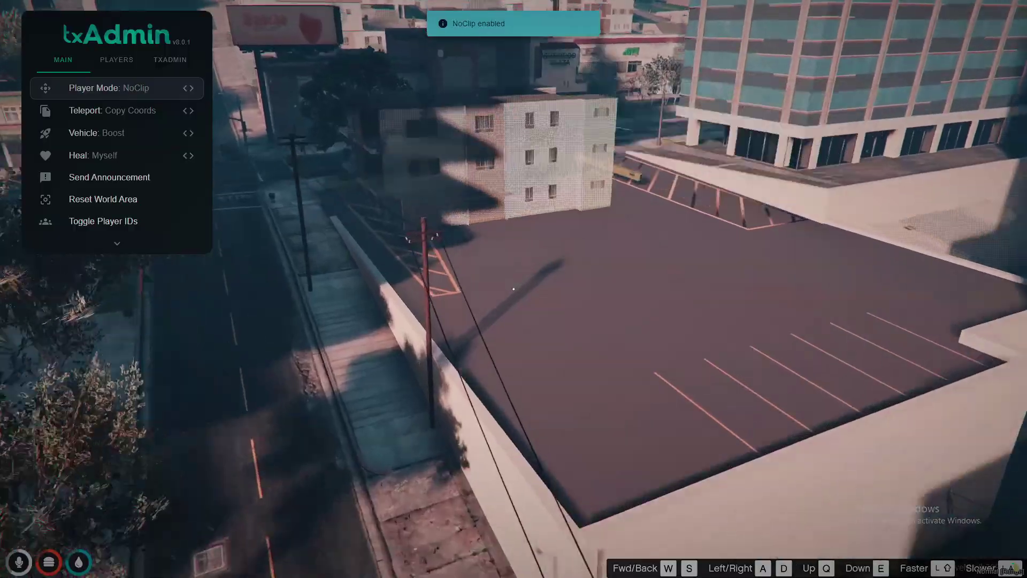
key("s")
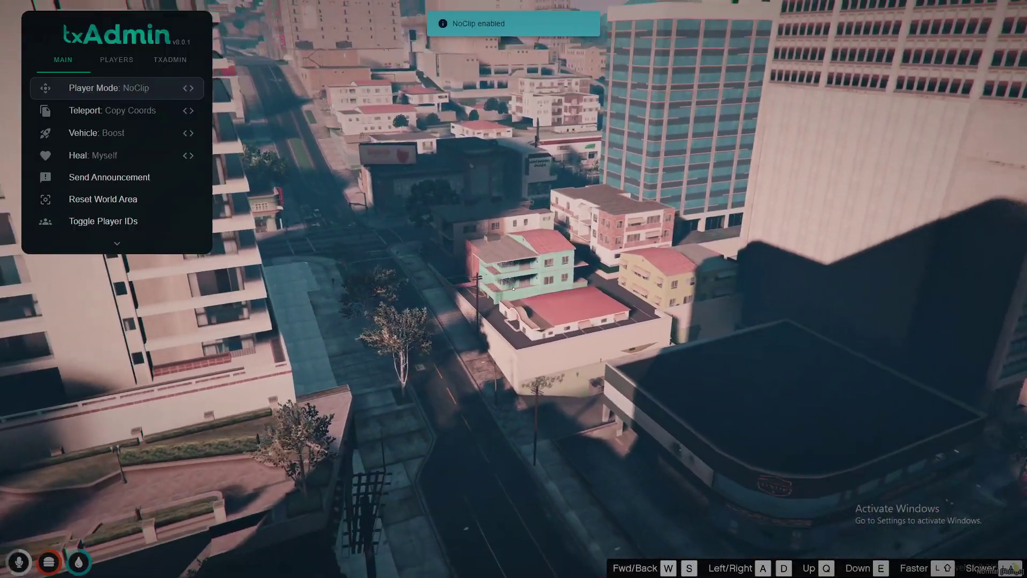
key("d")
key("d")
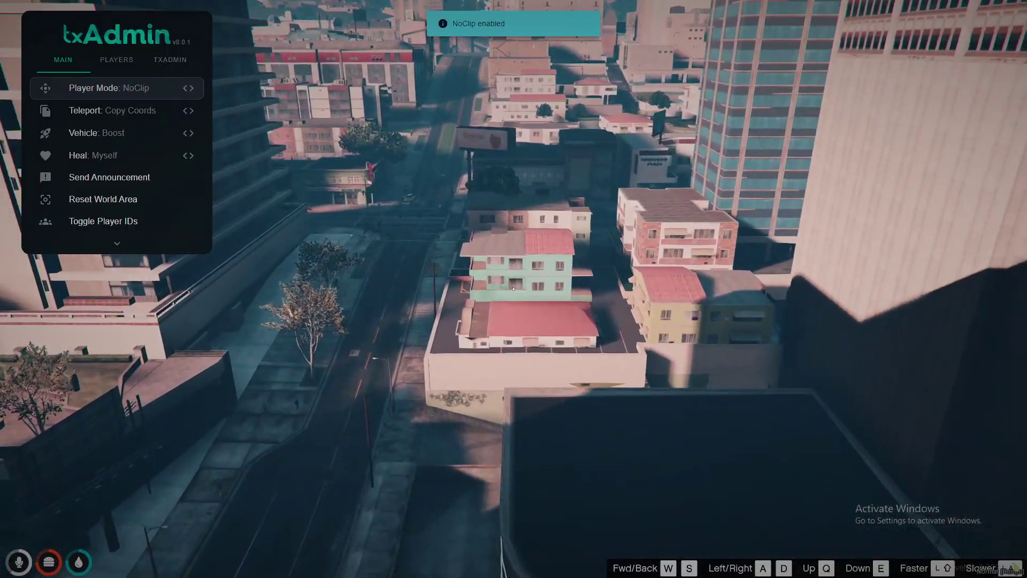
key("a")
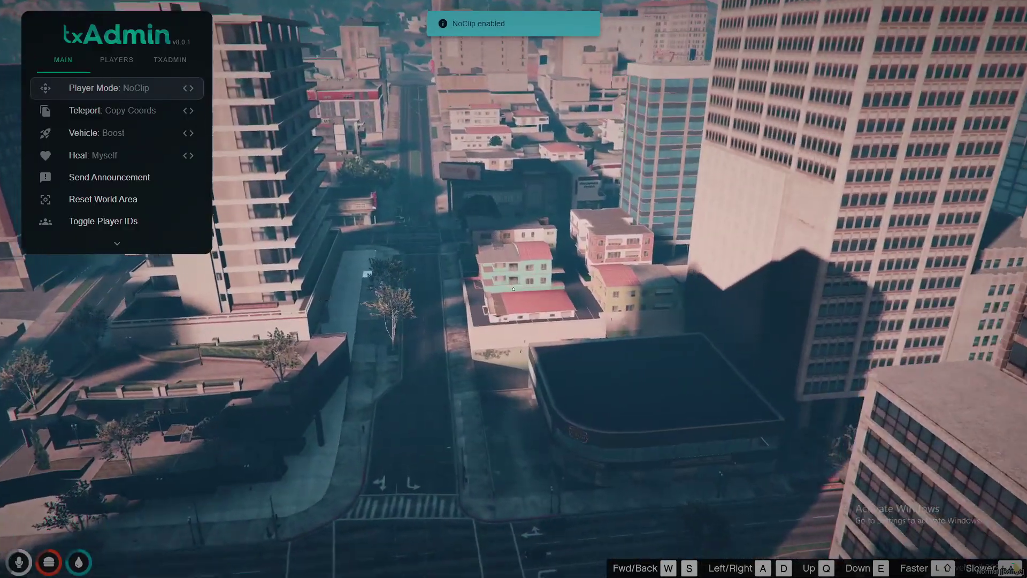
key("w")
key("w")
key("s")
key("w")
key("s")
key("w")
Step: Switch to CodeWalker, select the leftover floor sill collision polygons across the entrance together and delete them
key("super")
left_click(447, 564)
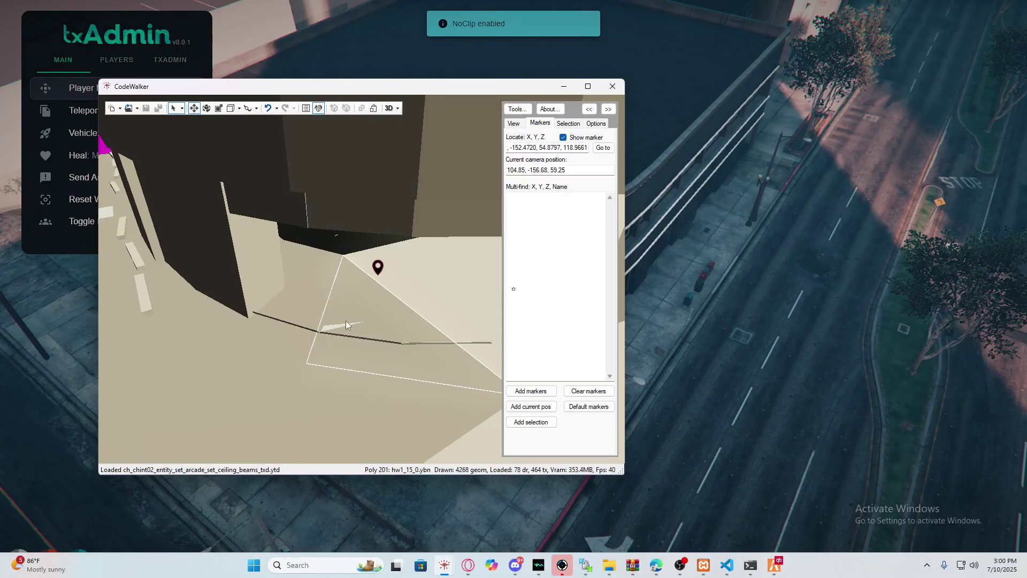
scroll(304, 367, "up", 3)
left_click_drag(293, 361, 319, 340)
key("w")
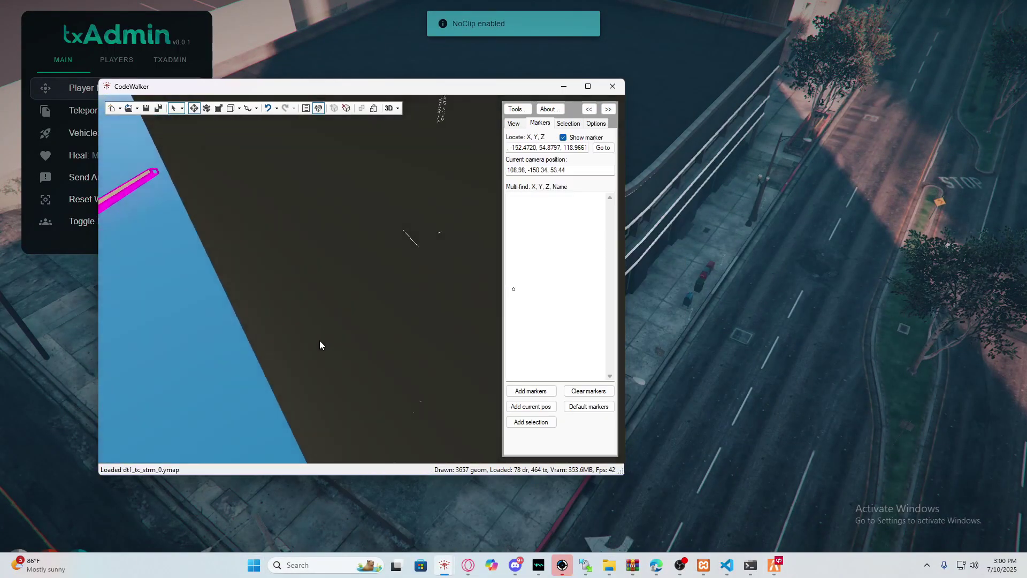
scroll(320, 340, "down", 3)
right_click(379, 268, "ctrl")
left_click_drag(379, 269, 403, 265)
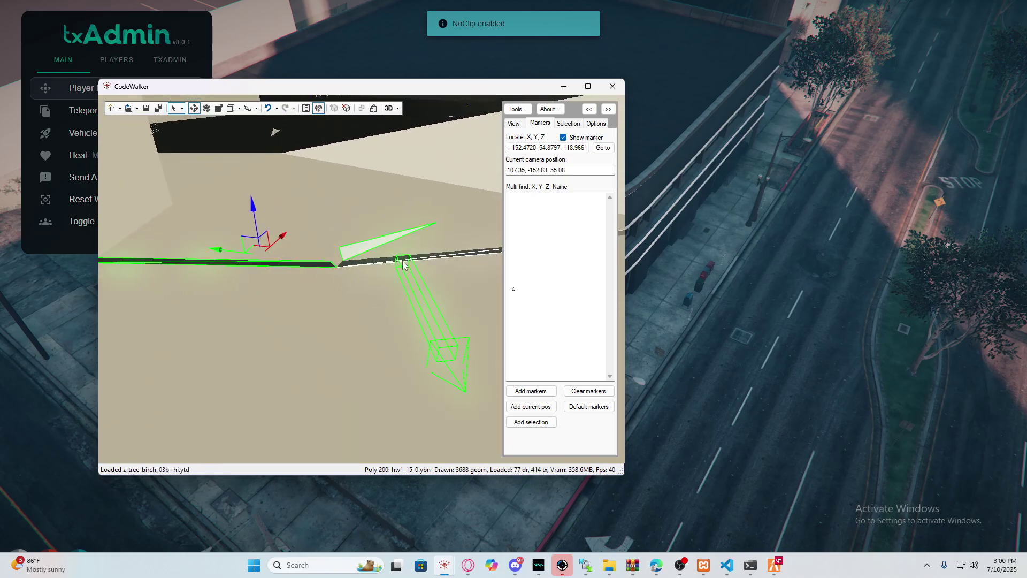
right_click(397, 262, "ctrl")
key("d")
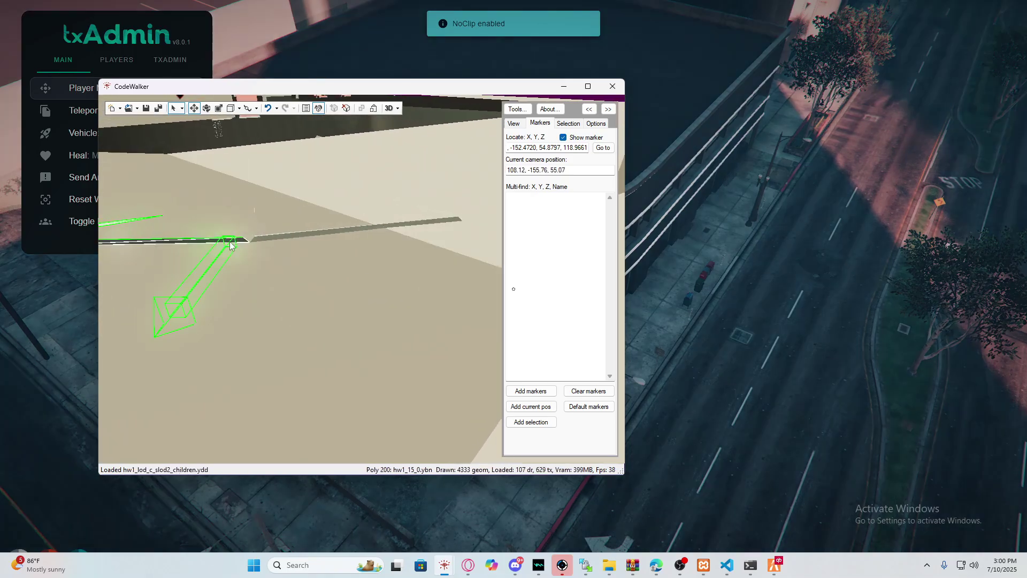
mouse_move(256, 241)
left_mouse_down()
mouse_move(255, 323)
mouse_move(237, 309)
mouse_move(199, 307)
mouse_move(188, 332)
mouse_move(139, 328)
mouse_move(136, 313)
mouse_move(183, 224)
mouse_move(222, 258)
mouse_move(162, 246)
mouse_move(137, 225)
mouse_move(176, 217)
mouse_move(184, 248)
left_mouse_up()
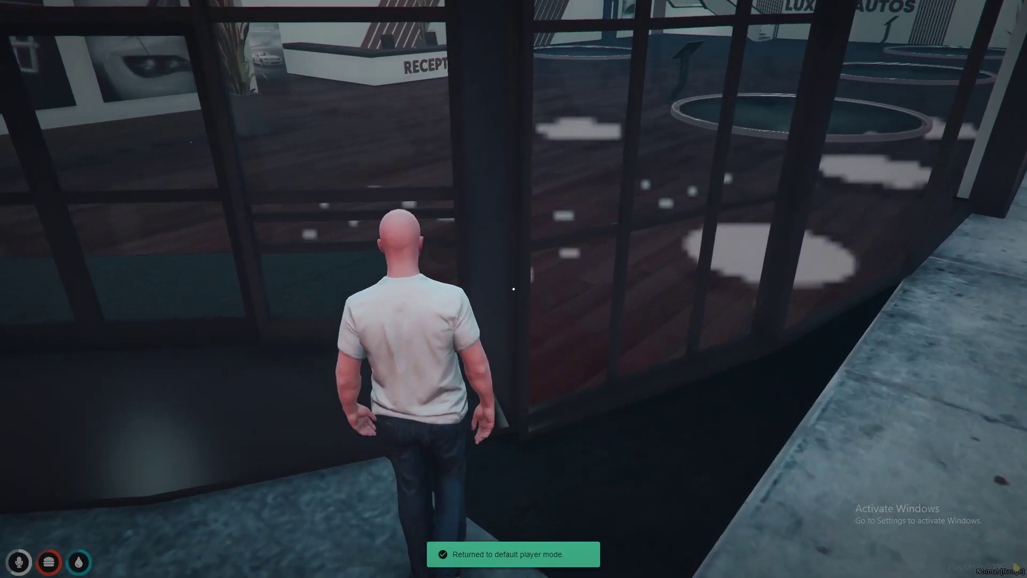
Step: Walk along the dealership's glass doors in the game to inspect the entrance from side to side
key("a")
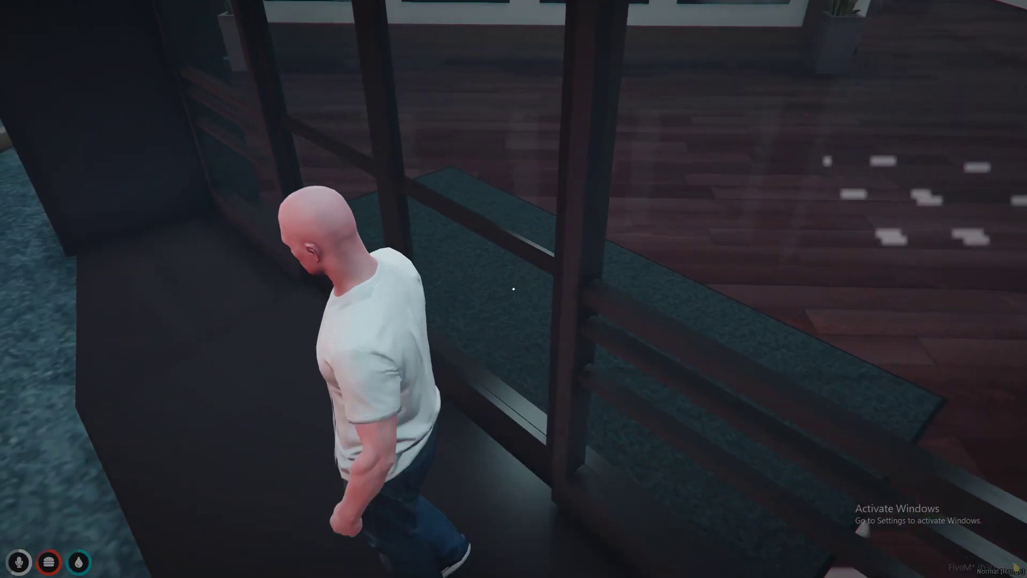
key("w")
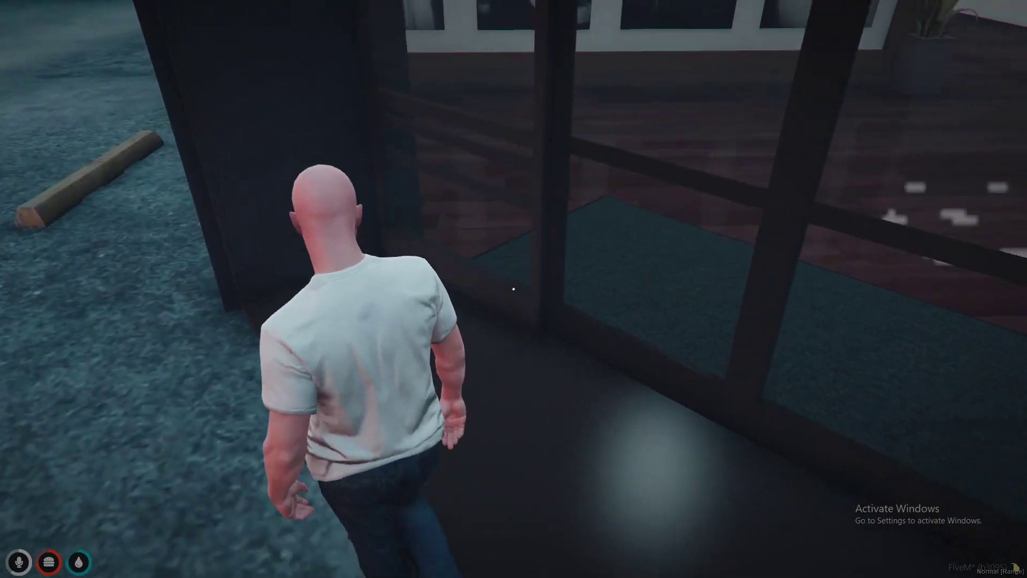
key("a")
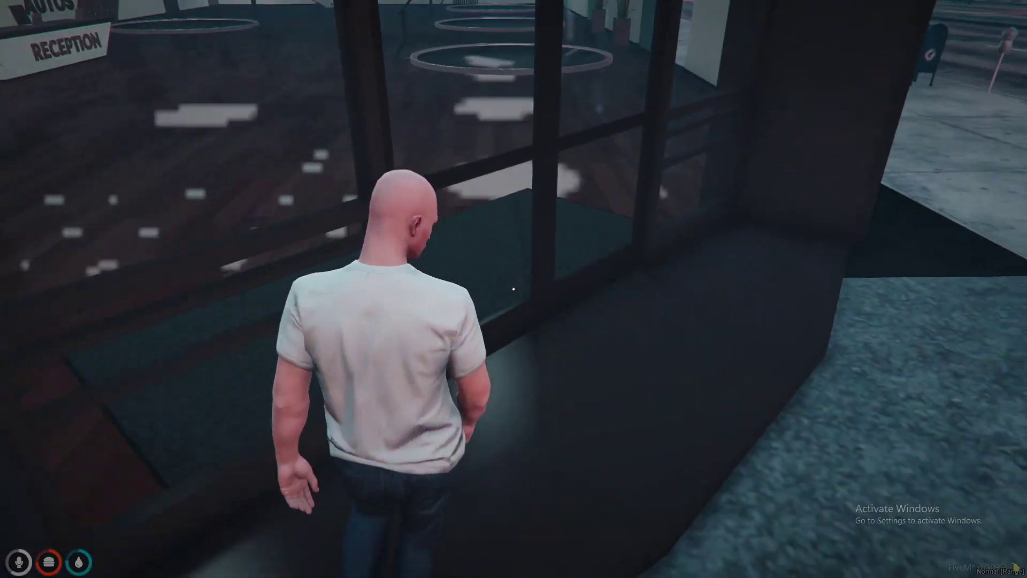
key("d")
key("w")
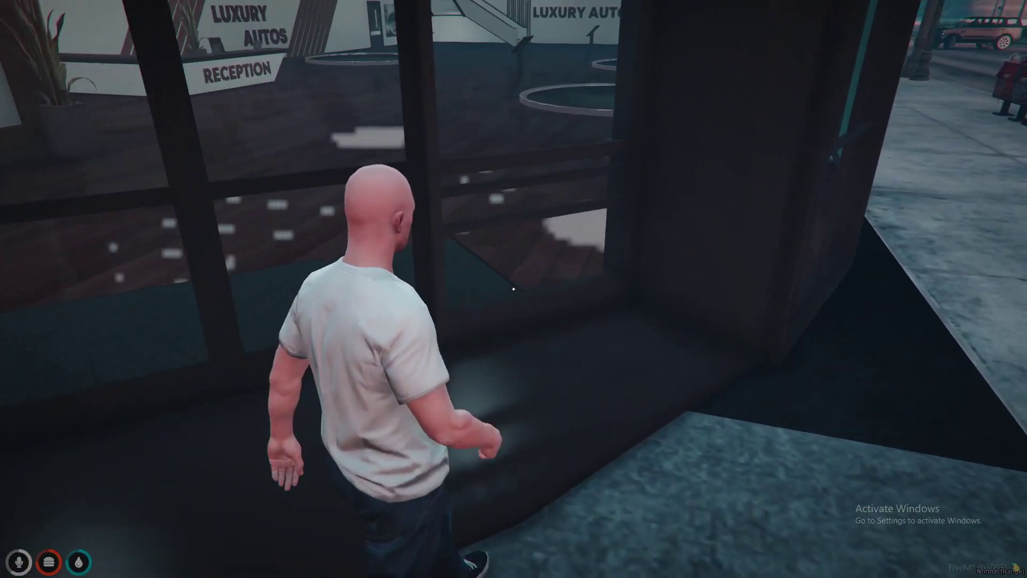
Step: Switch back to CodeWalker, dismiss the error message and delete the thin upright collision polygon beside the entrance marker
key("super")
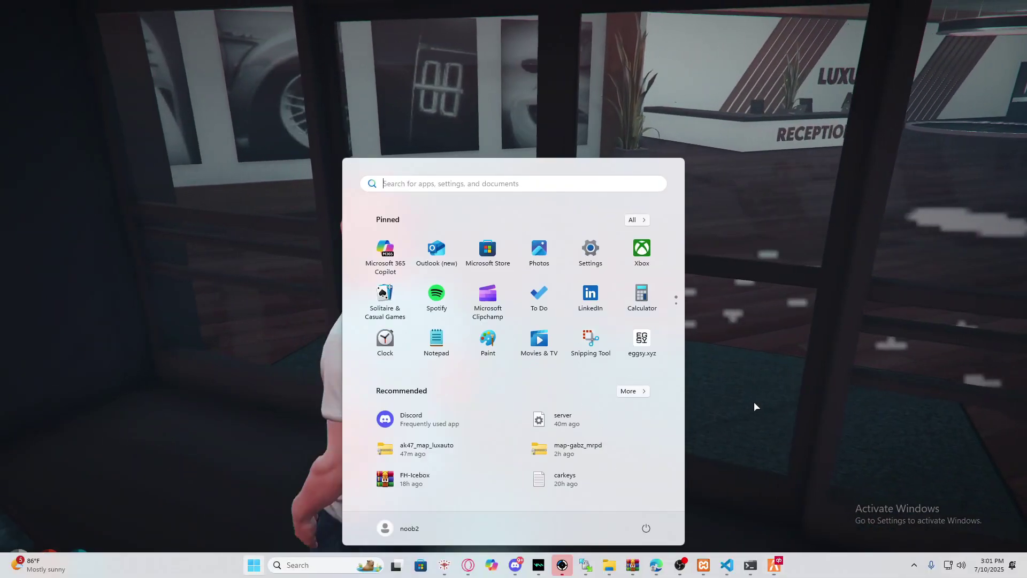
mouse_move(443, 568)
left_click(438, 483)
key("super")
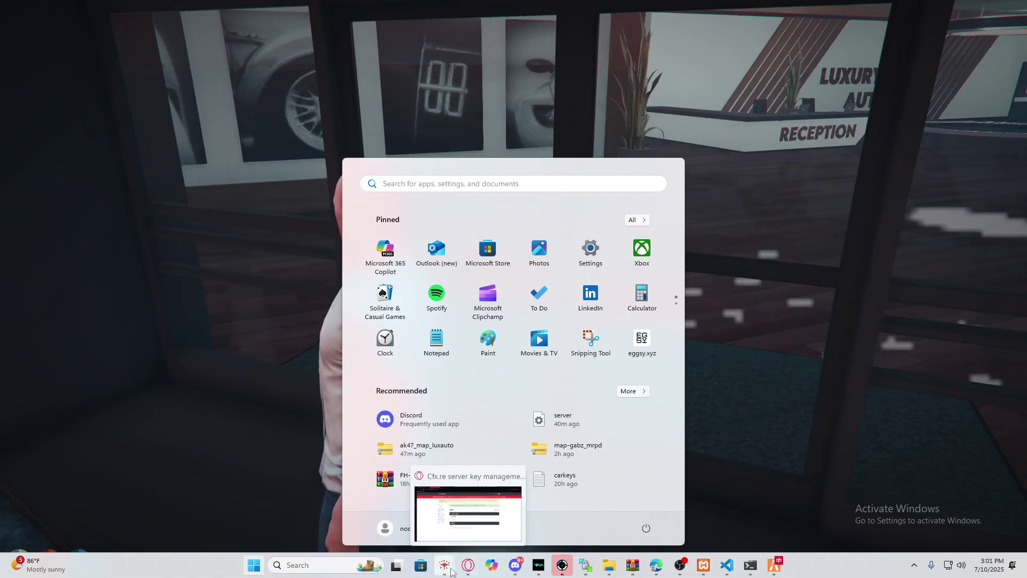
left_click(515, 514)
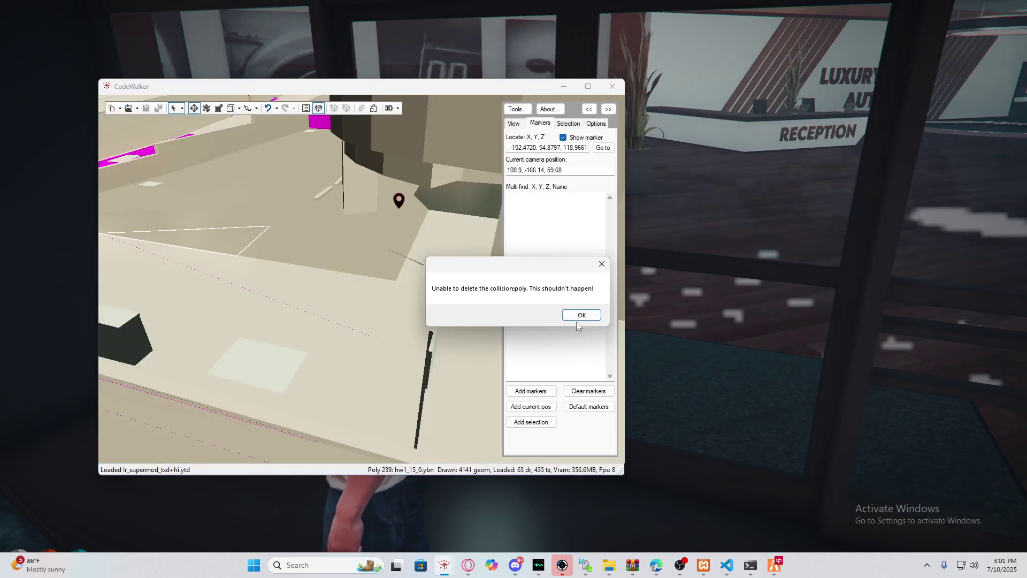
left_click(575, 317)
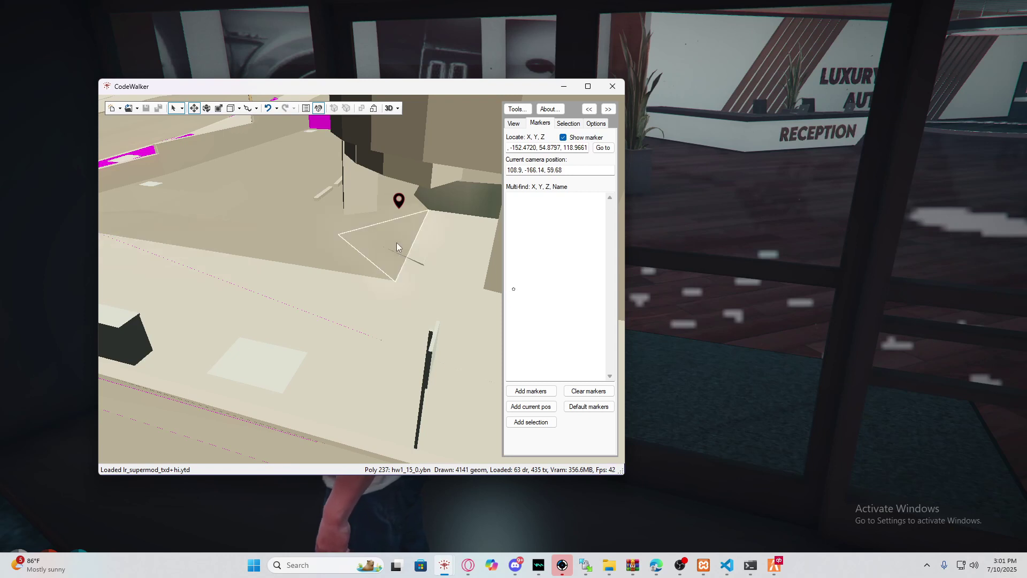
left_click(420, 263)
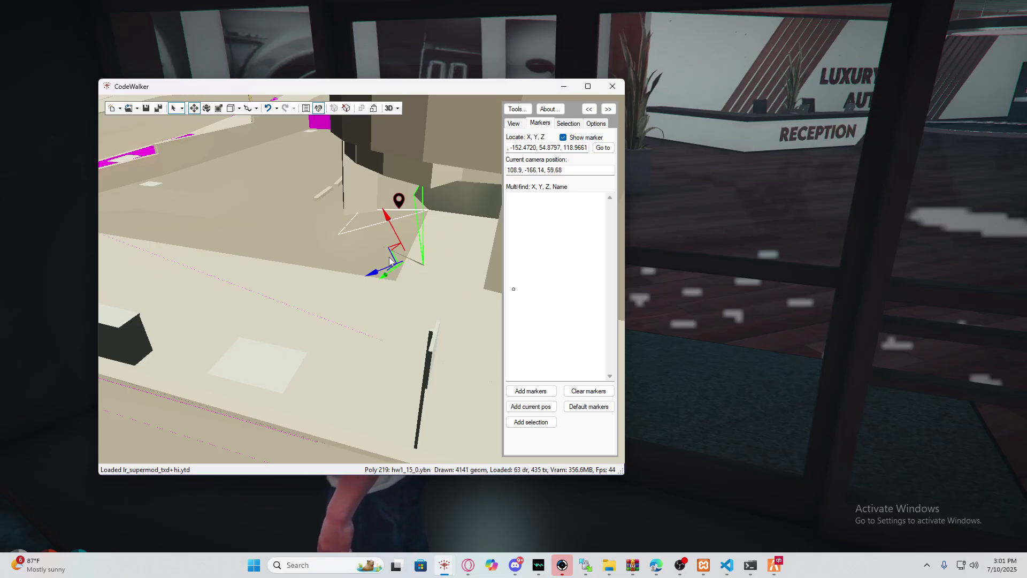
key("Delete")
Step: Select the three collision polygons of the overhead panels above the entrance opening together and delete them
scroll(432, 255, "up", 2)
left_click_drag(422, 265, 461, 242)
key("w")
key("s")
key("w")
key("s")
key("a")
key("ctrl")
right_click(353, 254, "ctrl")
right_click(252, 249, "ctrl")
key("a")
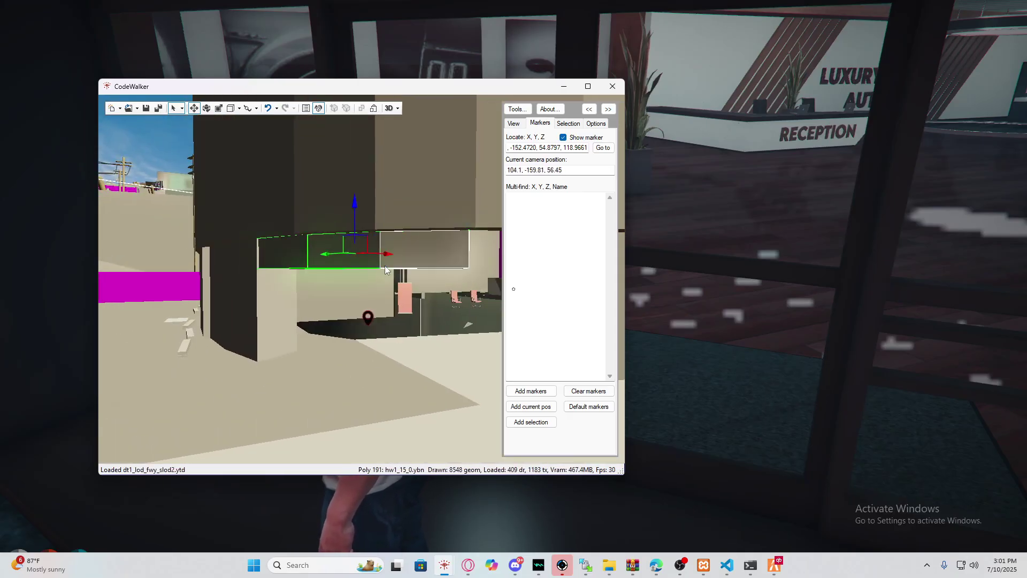
Step: Return to the game and walk and jump around the dealership front to examine the area above the glass doors
key("alt+Tab")
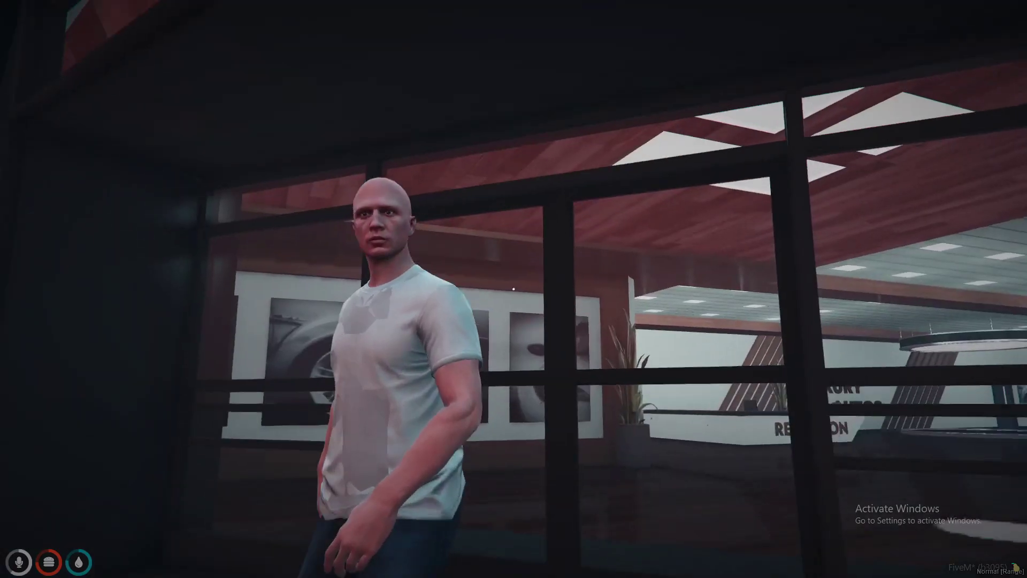
key("s")
key("w")
key("shift")
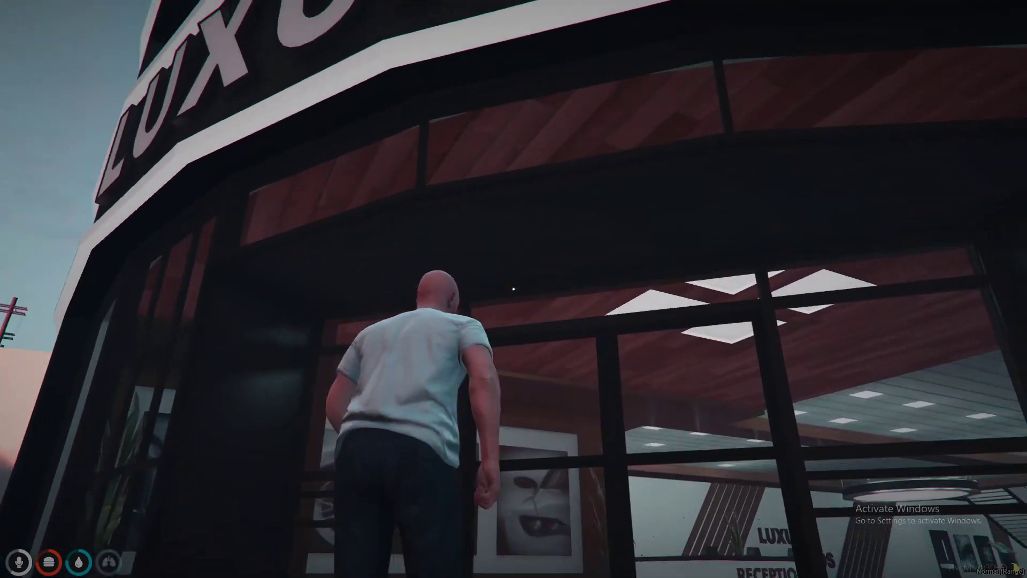
key("space")
key("w")
key("s")
key("w")
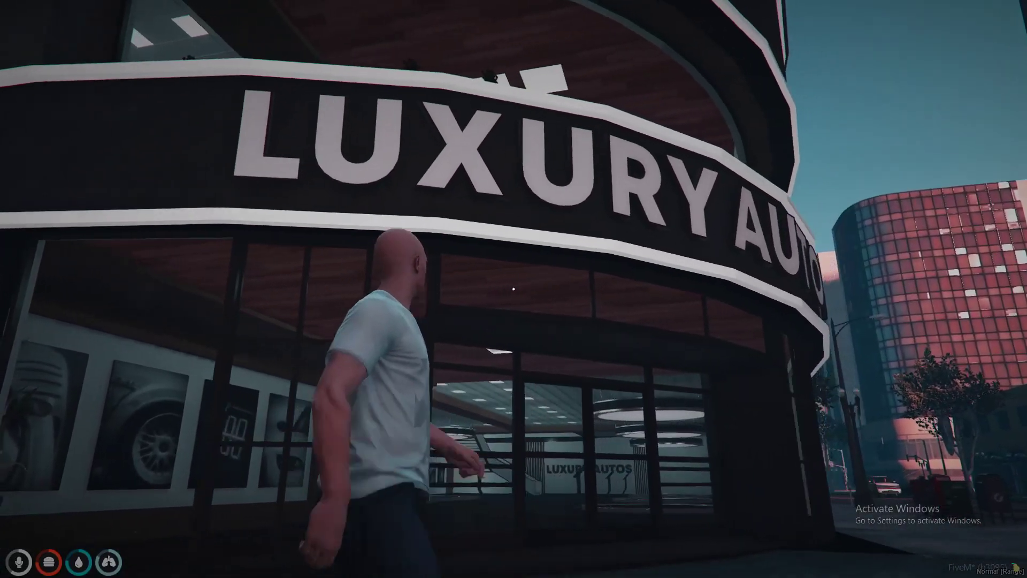
key("w")
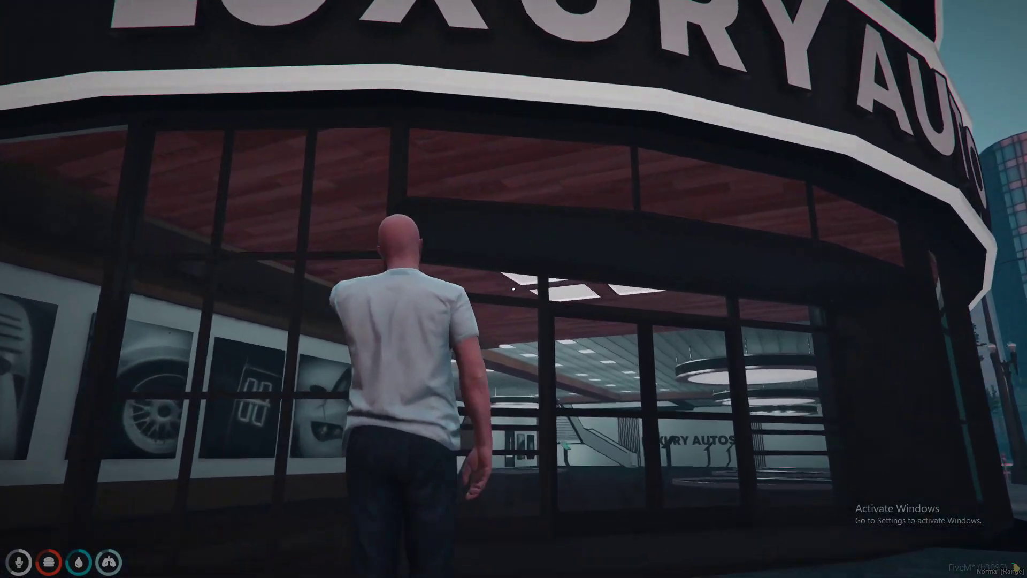
key("w")
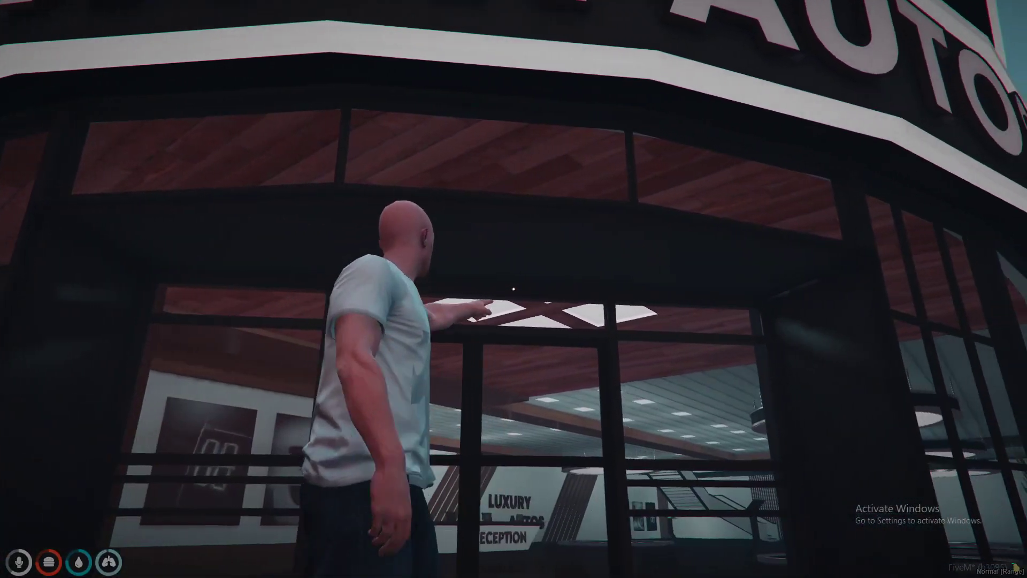
Step: Switch to the CodeWalker project window and go to the edited hw1_15_0.ybn collision file in the project list
key("super")
mouse_move(444, 565)
left_click(493, 505)
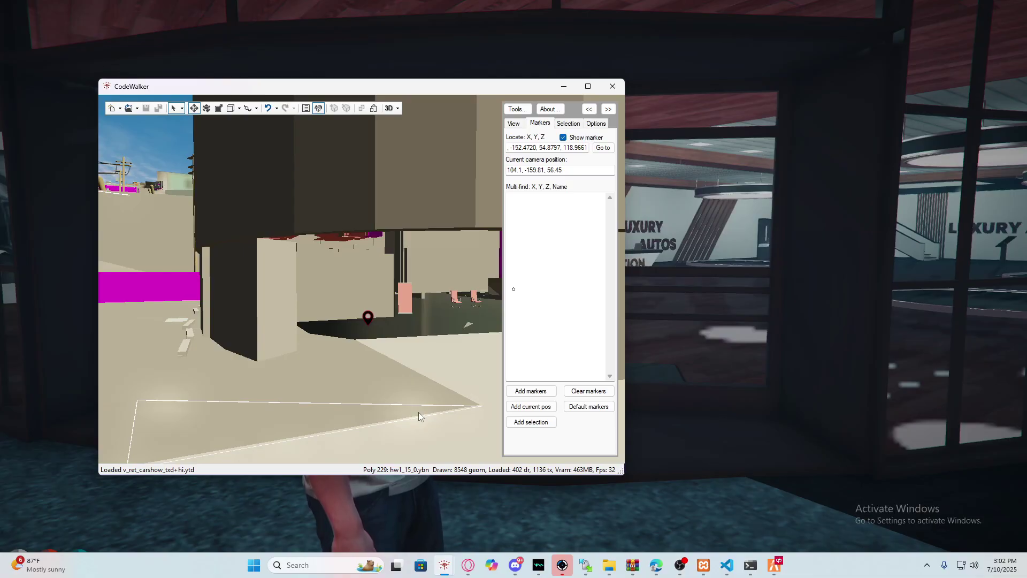
mouse_move(439, 566)
left_click(429, 518)
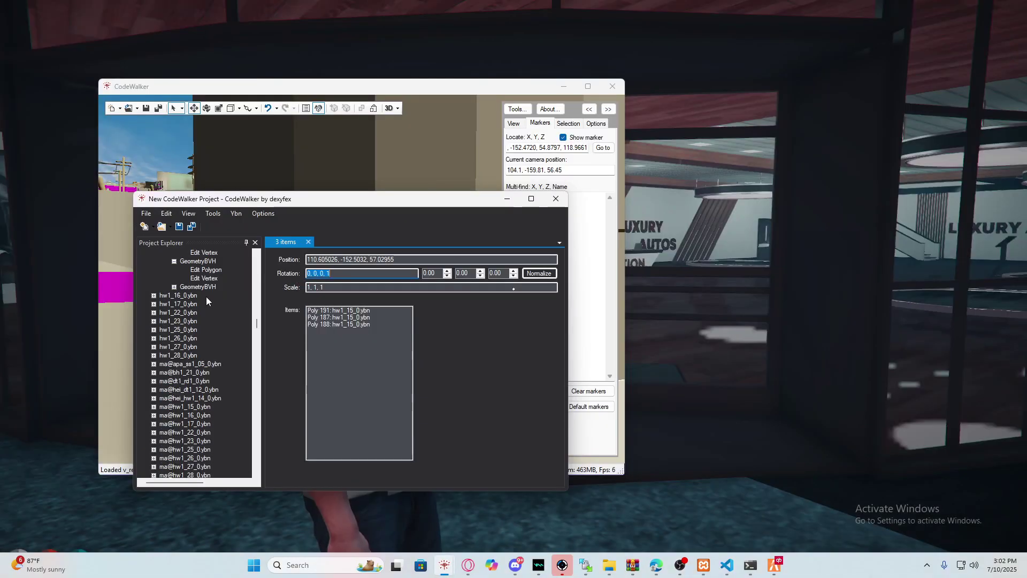
scroll(182, 287, "up", 3)
left_click(180, 287)
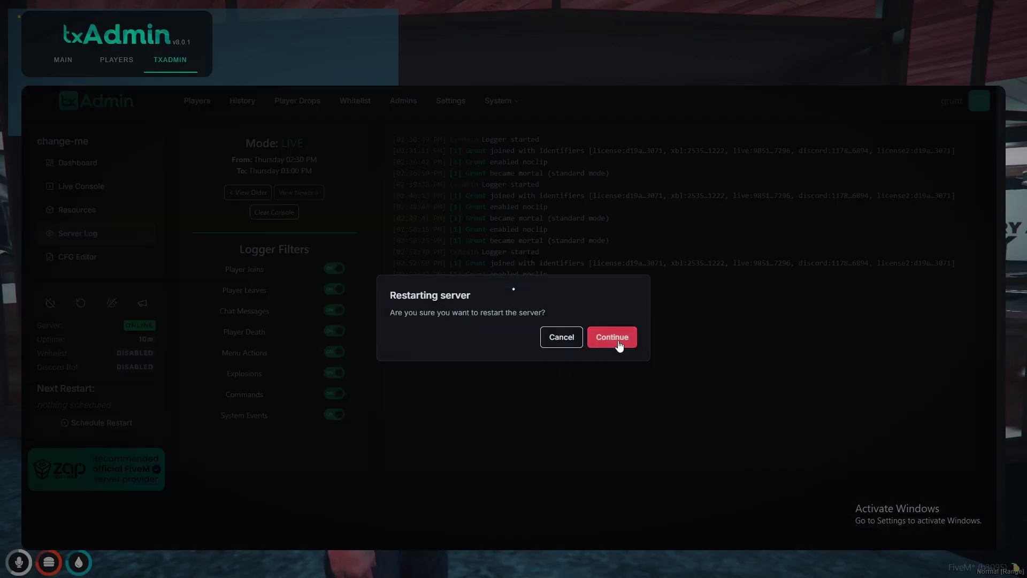
Step: Switch to Discord and browse the channel list of the FiveM developer server
key("super")
left_click(515, 564)
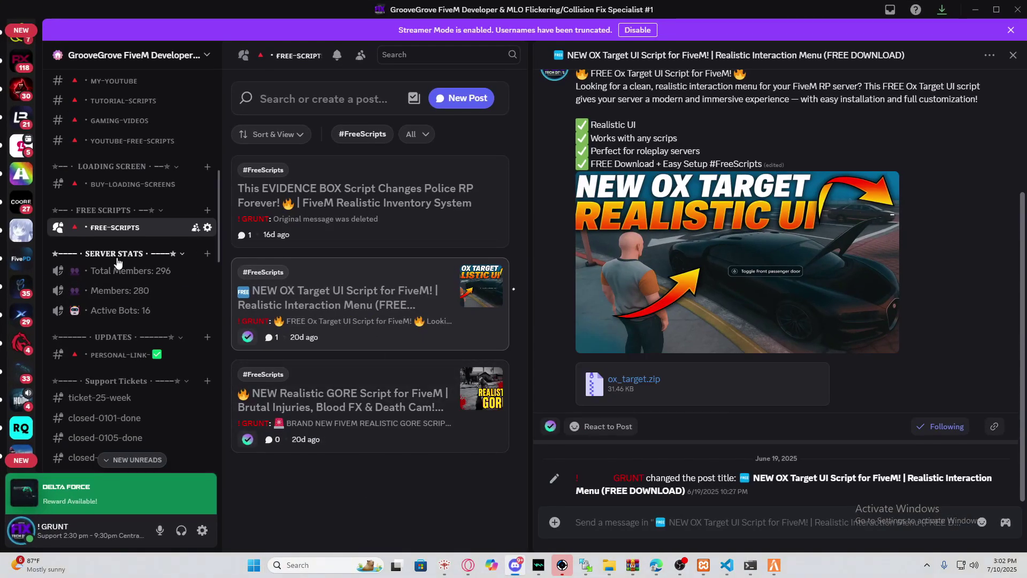
scroll(119, 262, "up", 5)
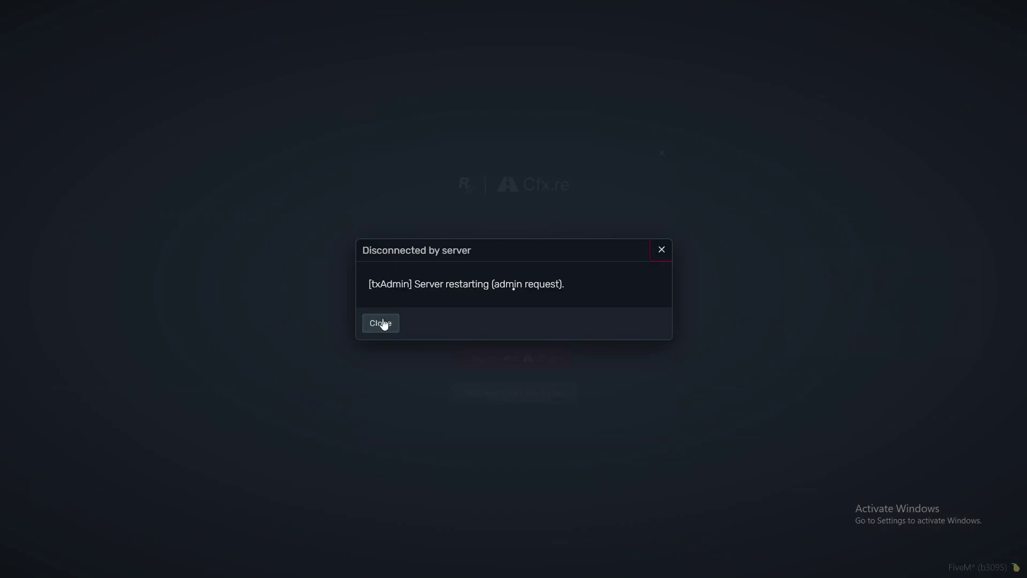
left_click(384, 323)
left_click(662, 154)
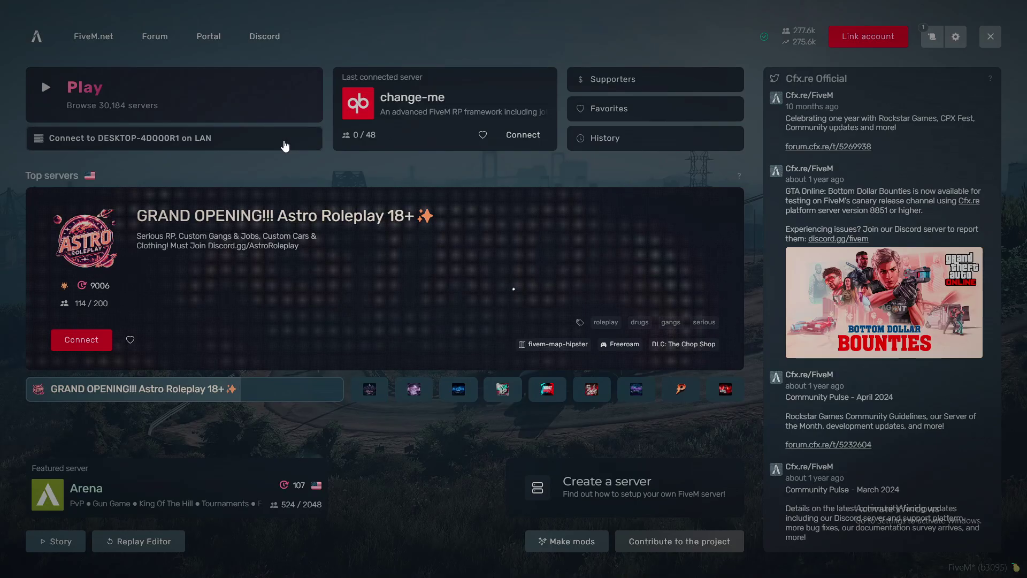
left_click(284, 146)
left_click(284, 355)
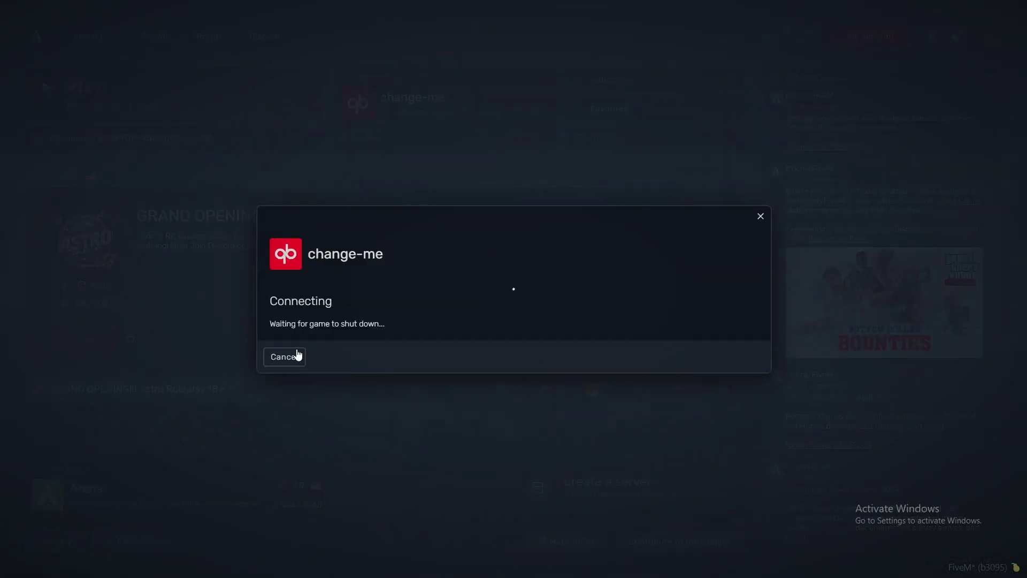
left_click(297, 353)
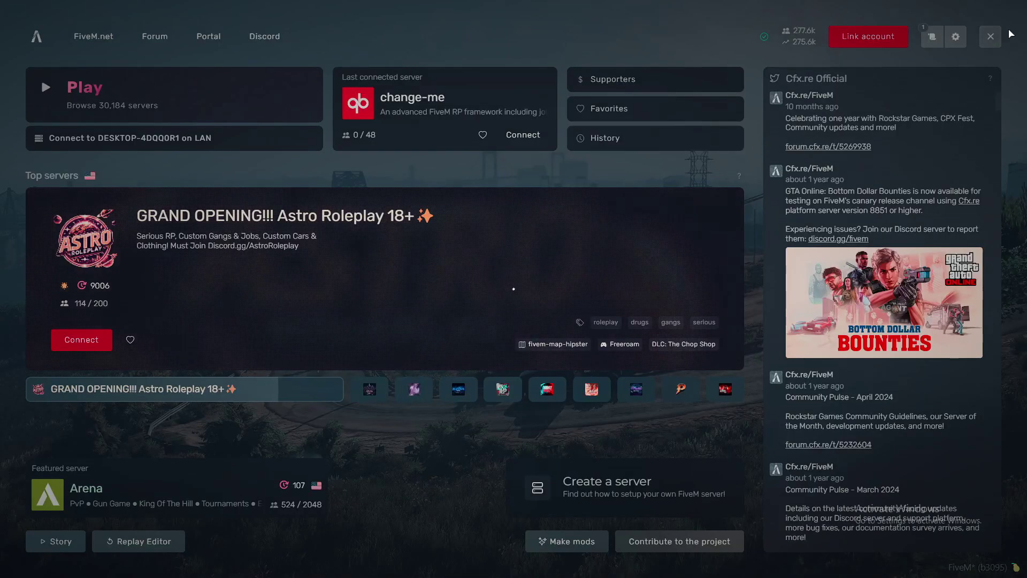
Step: Close and relaunch the FiveM client, checking the server console while the client loads
left_click(993, 38)
left_click(994, 41)
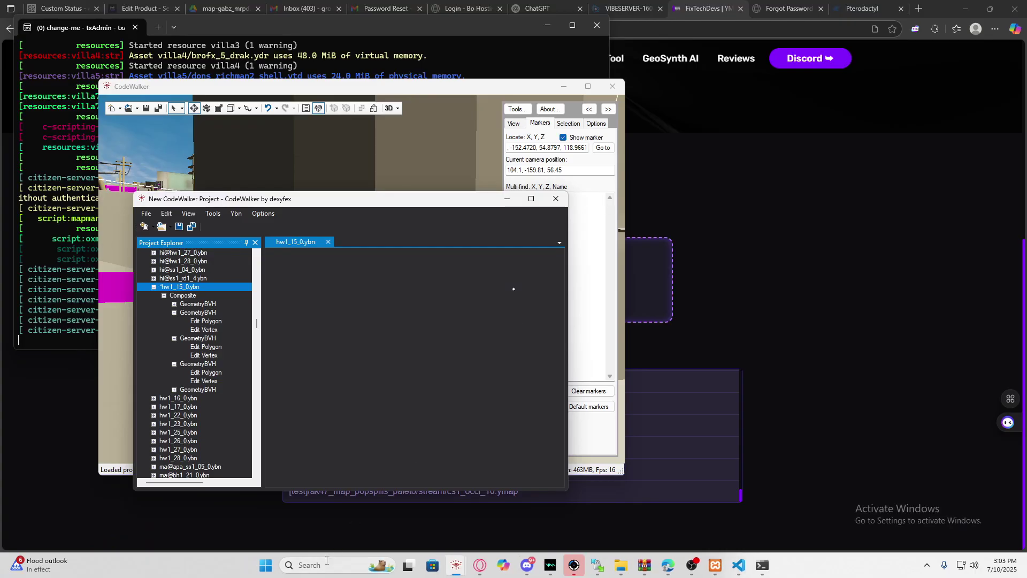
left_click(328, 560)
type("fivem")
key("Return")
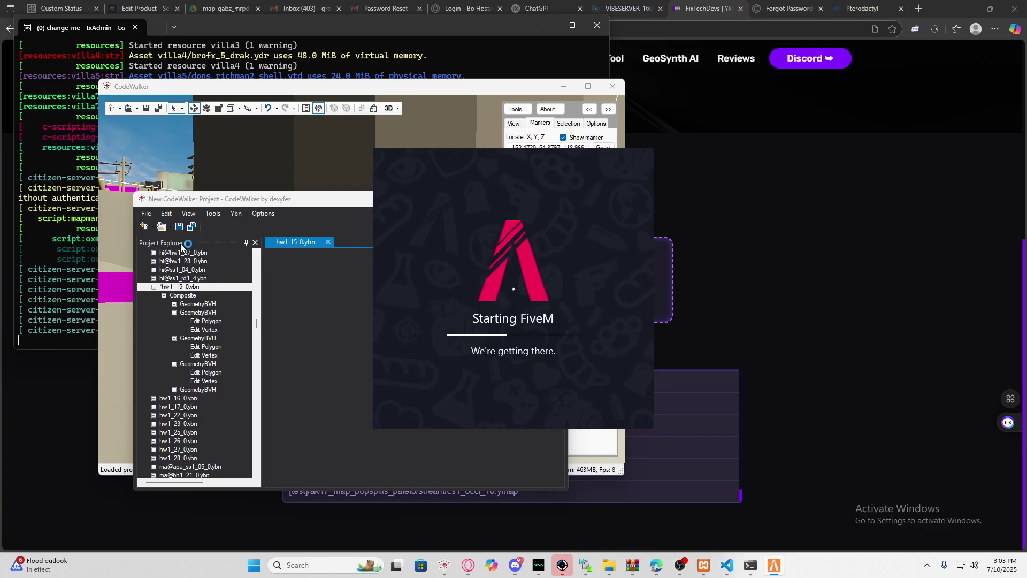
left_click(72, 210)
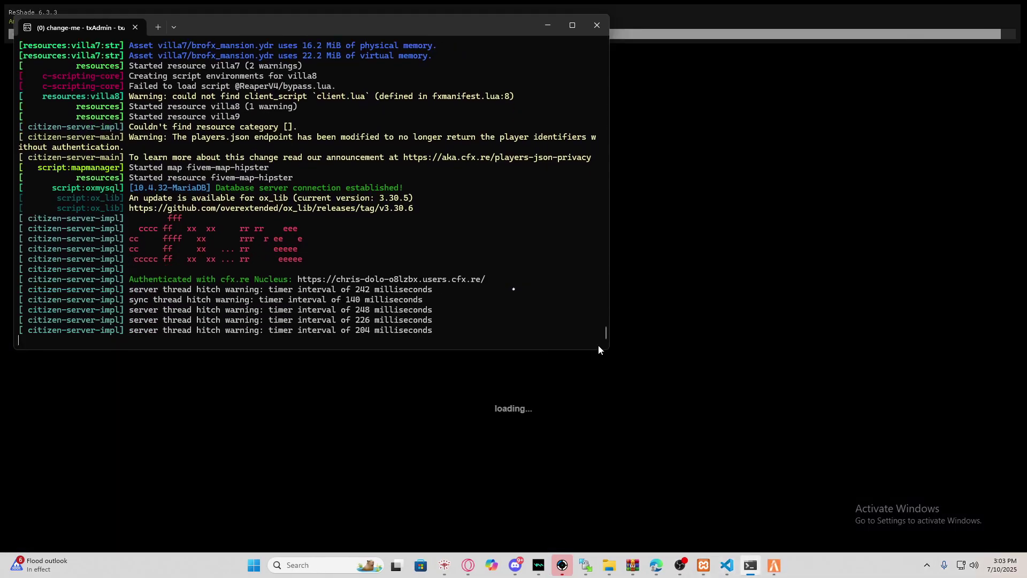
left_click(728, 332)
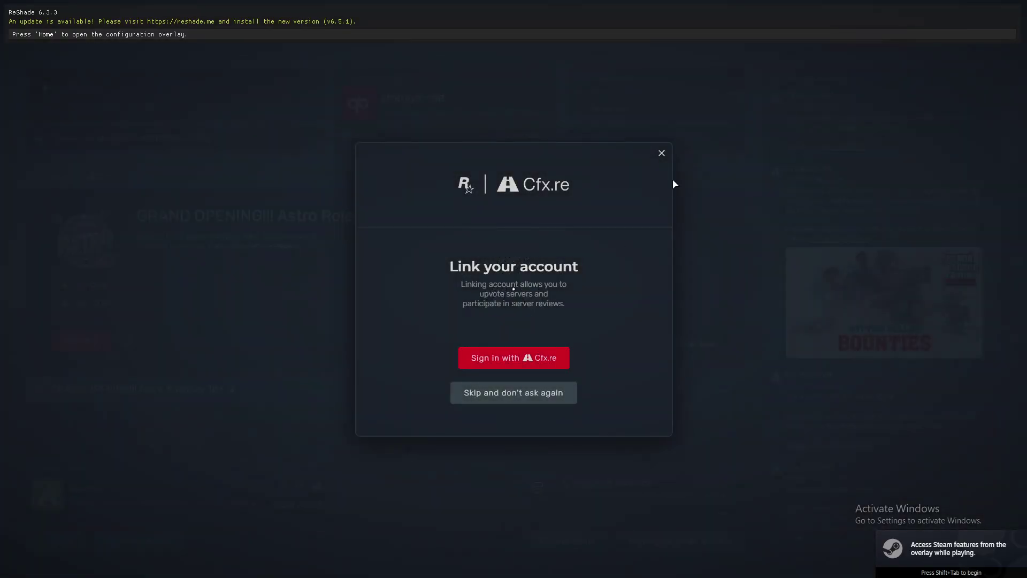
Step: Dismiss the account-linking prompt, reconnect to the last connected server and spawn the existing character at the last location
left_click(660, 153)
left_click(523, 135)
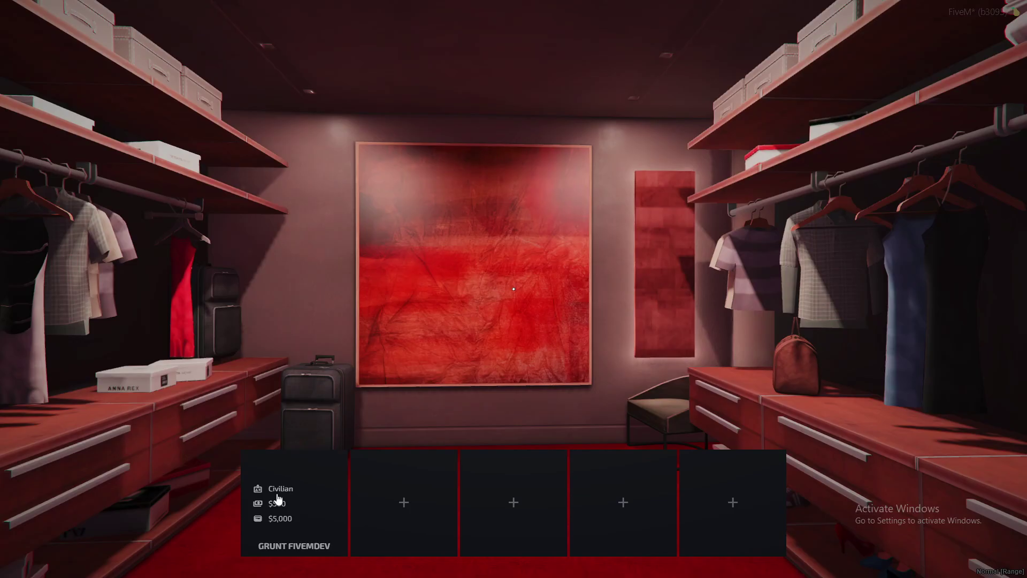
left_click(305, 546)
left_click(254, 460)
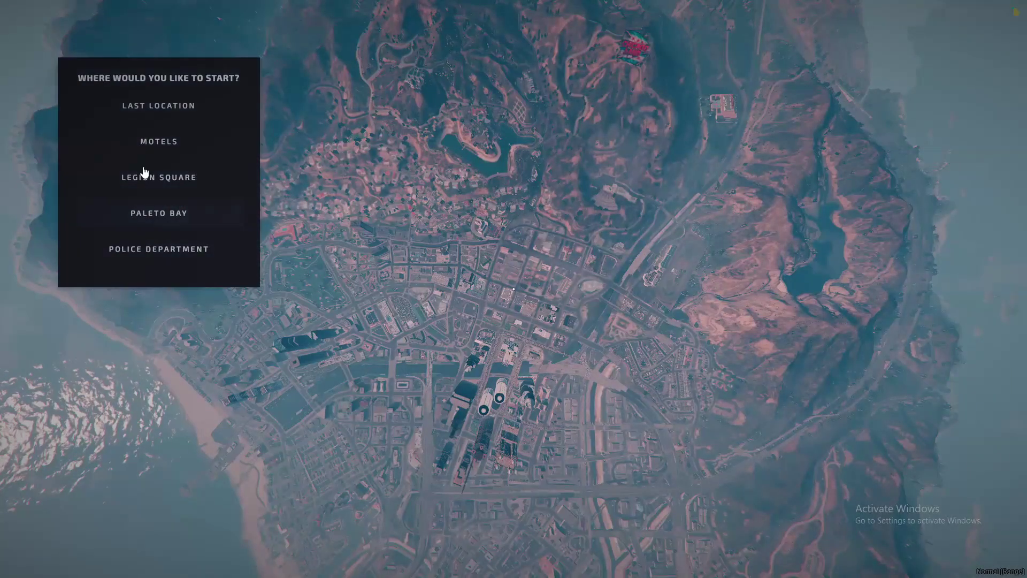
left_click(156, 304)
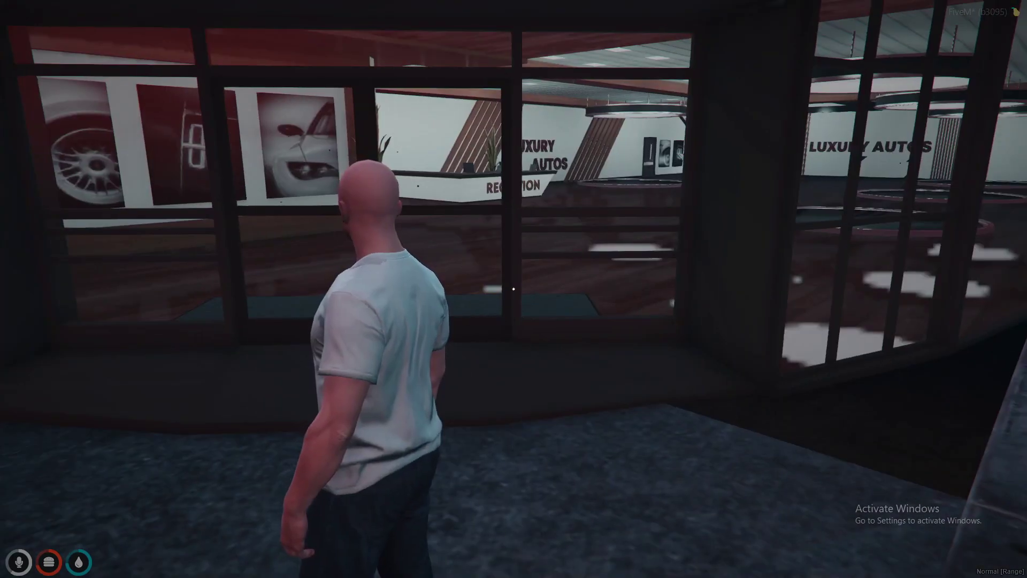
Step: Walk the character in and out through the Luxury Autos entrance doors to test the edited collision
key("w")
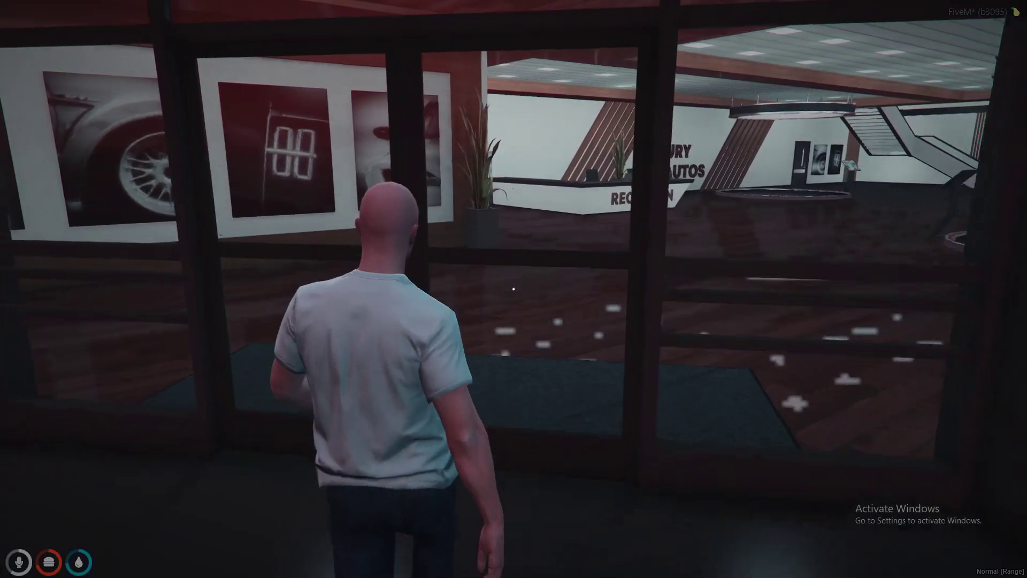
key("w")
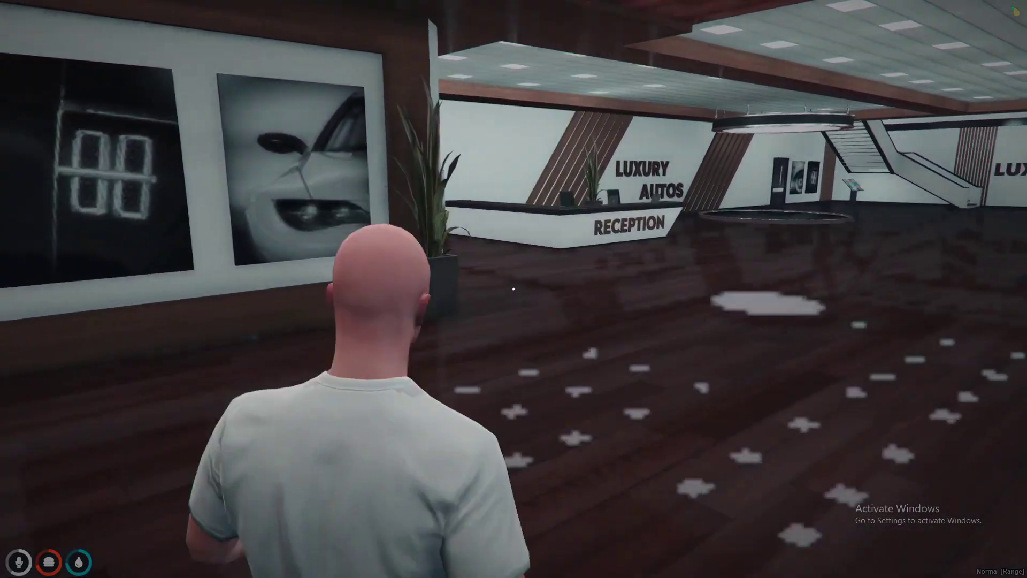
key("w")
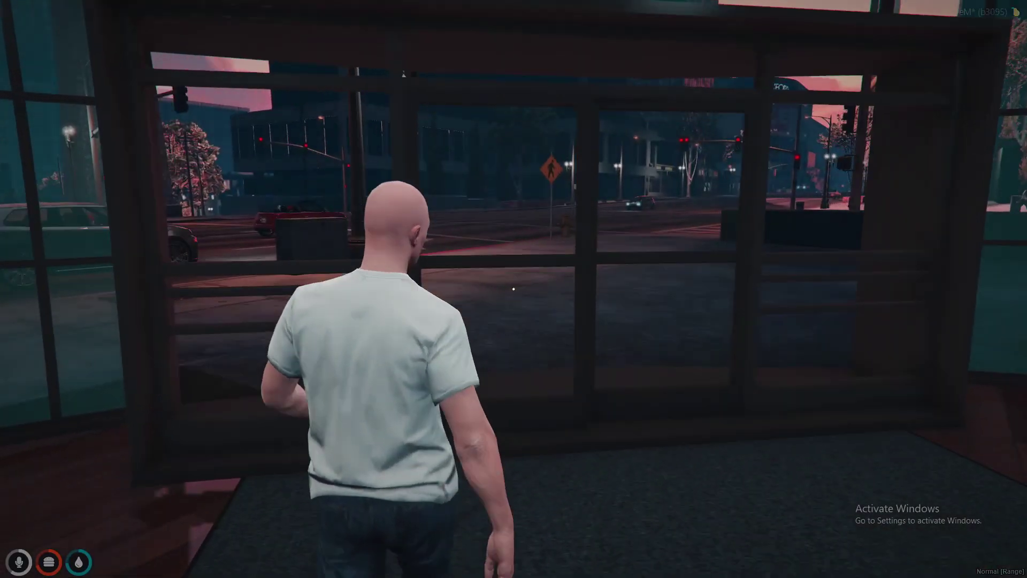
key("w")
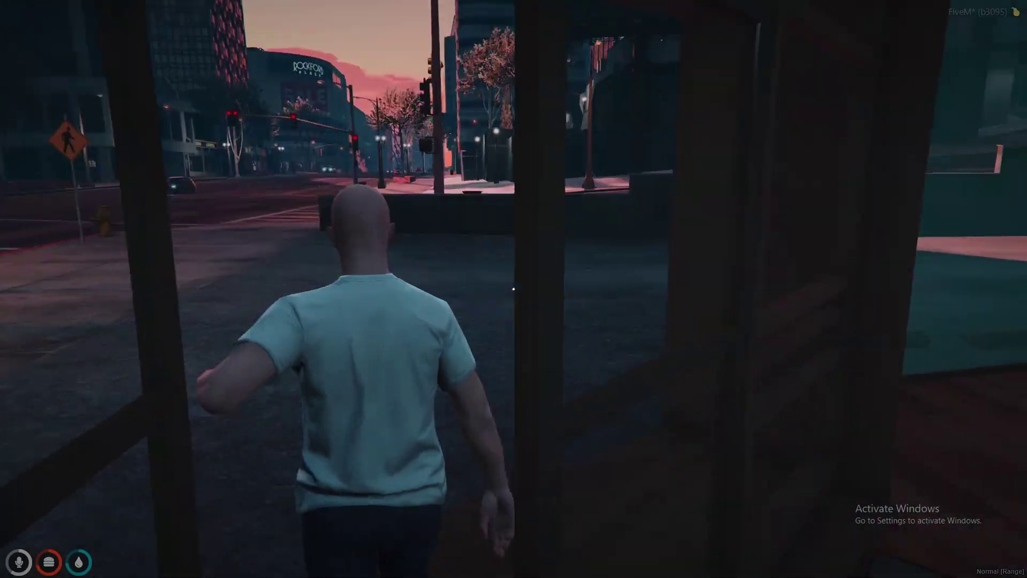
key("w")
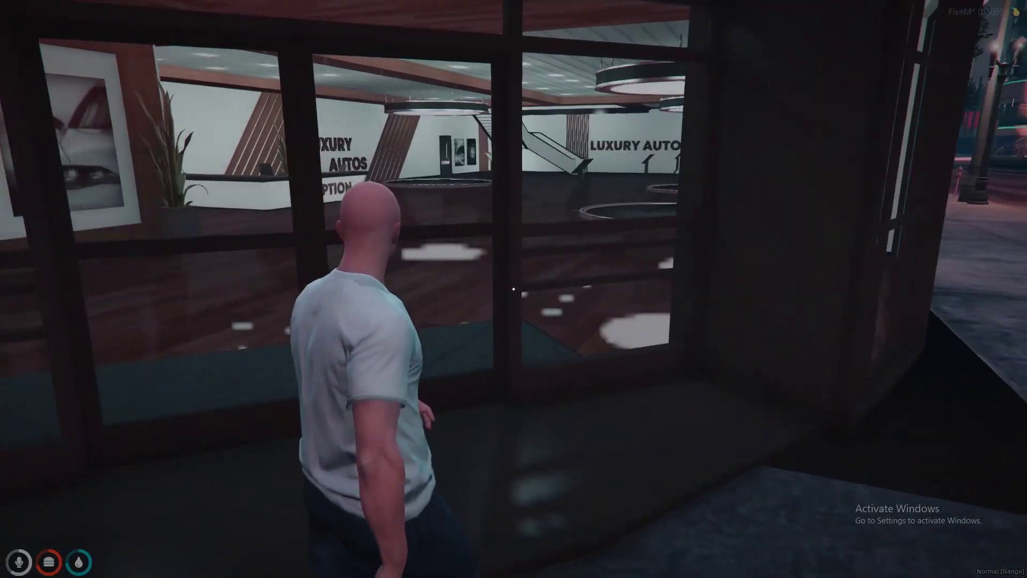
key("w")
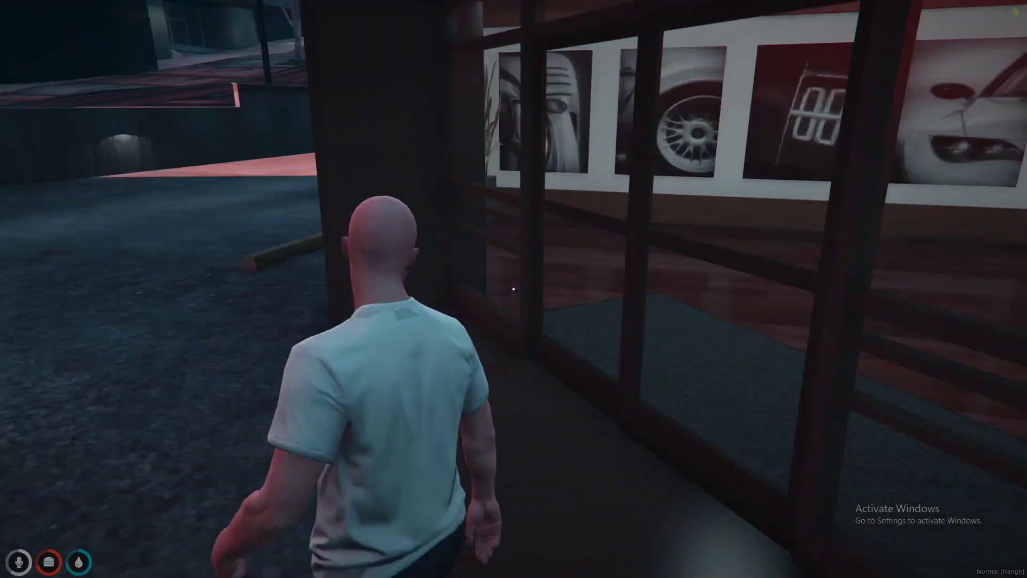
key("w")
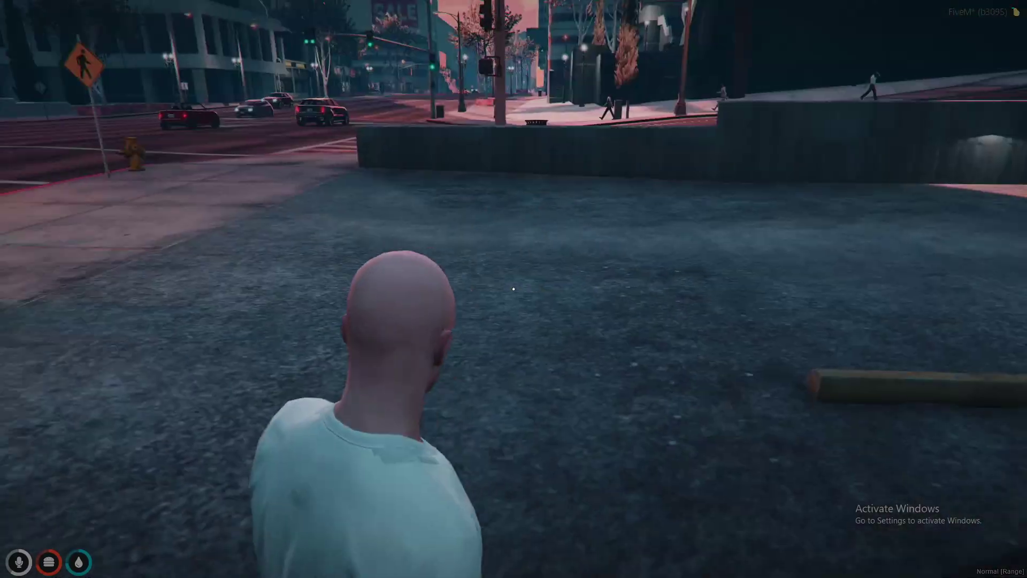
key("s")
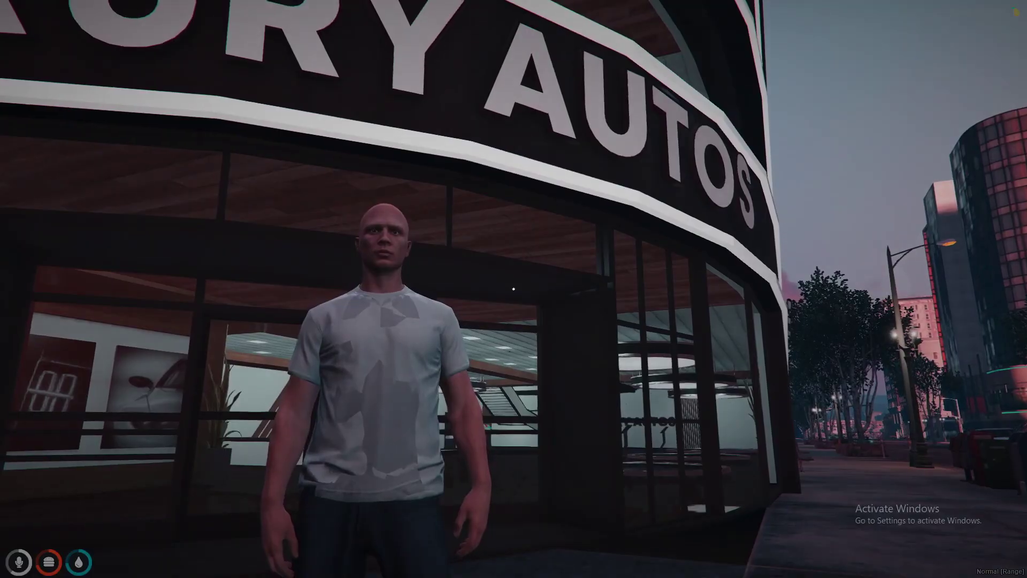
Step: Switch to the browser and look through the FixTechDevs website's duplicate finder page and home page
key("super")
left_click(655, 567)
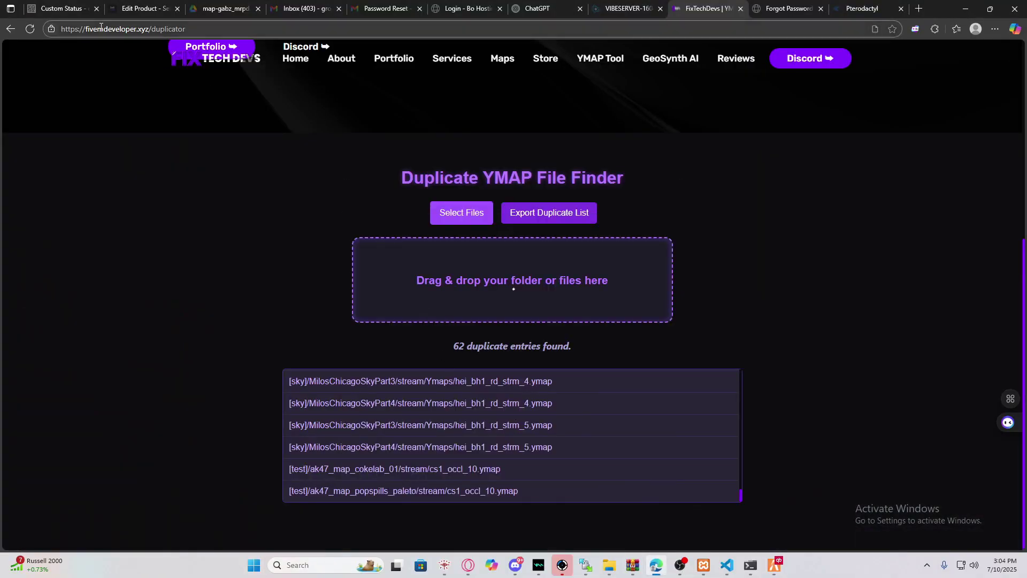
scroll(320, 88, "up", 5)
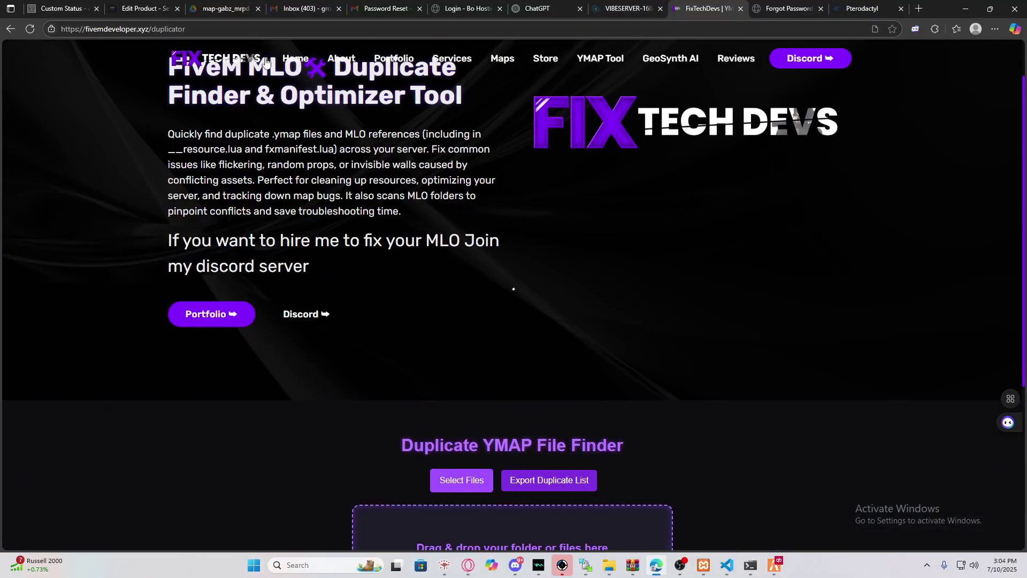
left_click(296, 58)
scroll(648, 415, "down", 10)
scroll(647, 412, "down", 10)
left_click(613, 427)
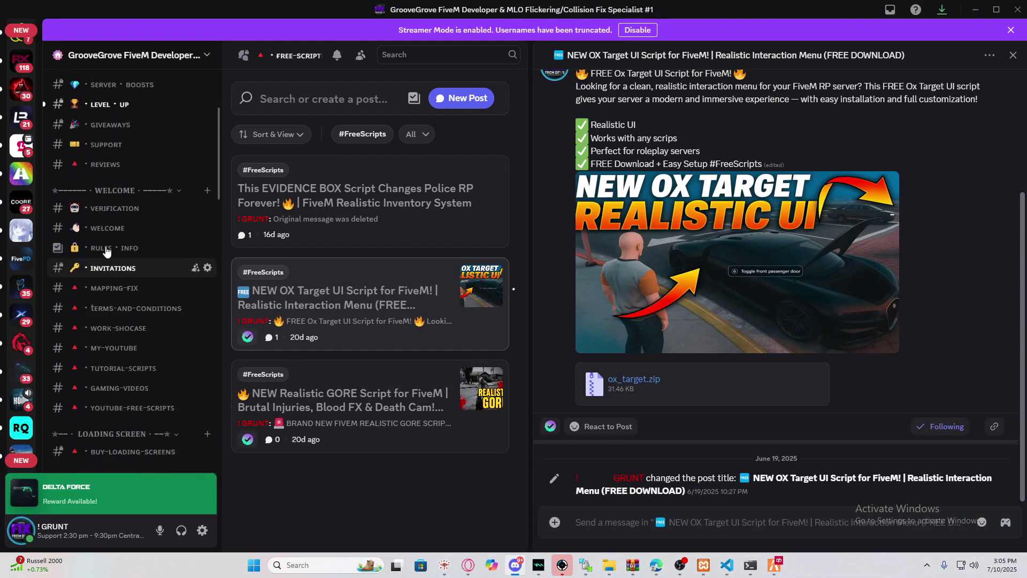
Step: View the verification and support channels of the FiveM developer server in Discord, including the ticket instructions for an MLO fix
left_click(110, 209)
scroll(107, 321, "down", 5)
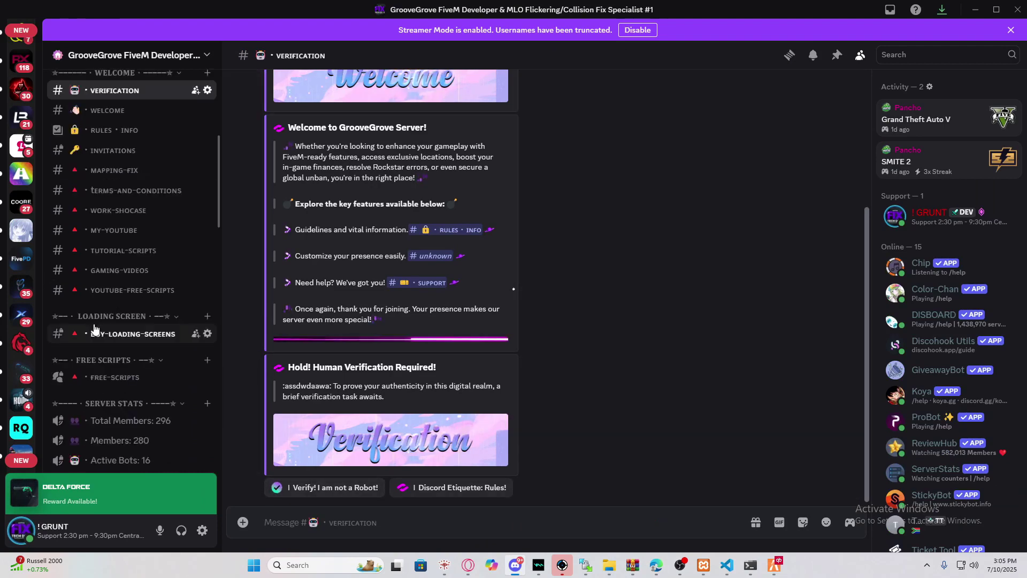
scroll(107, 241, "up", 3)
scroll(107, 237, "up", 1)
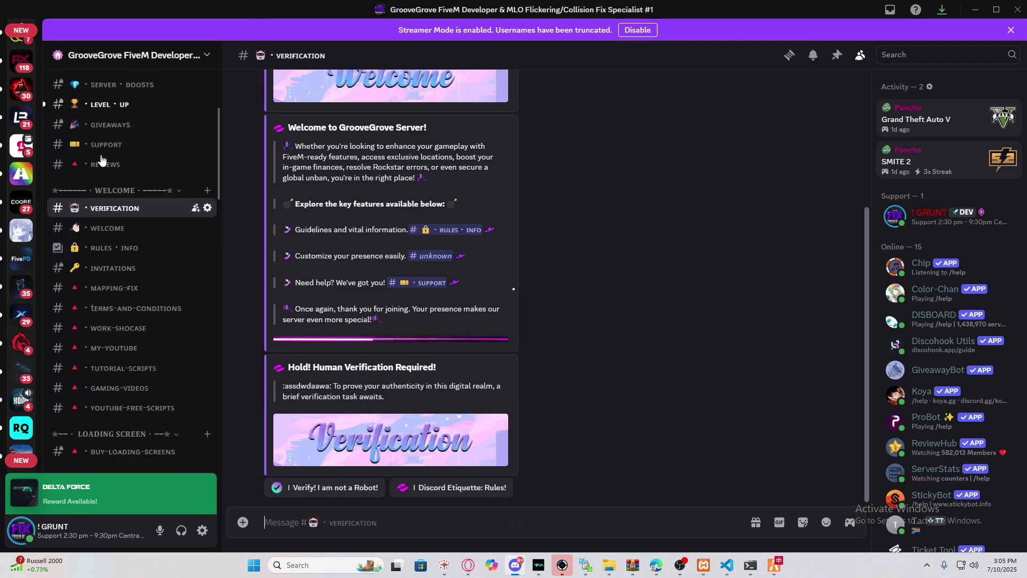
left_click(105, 144)
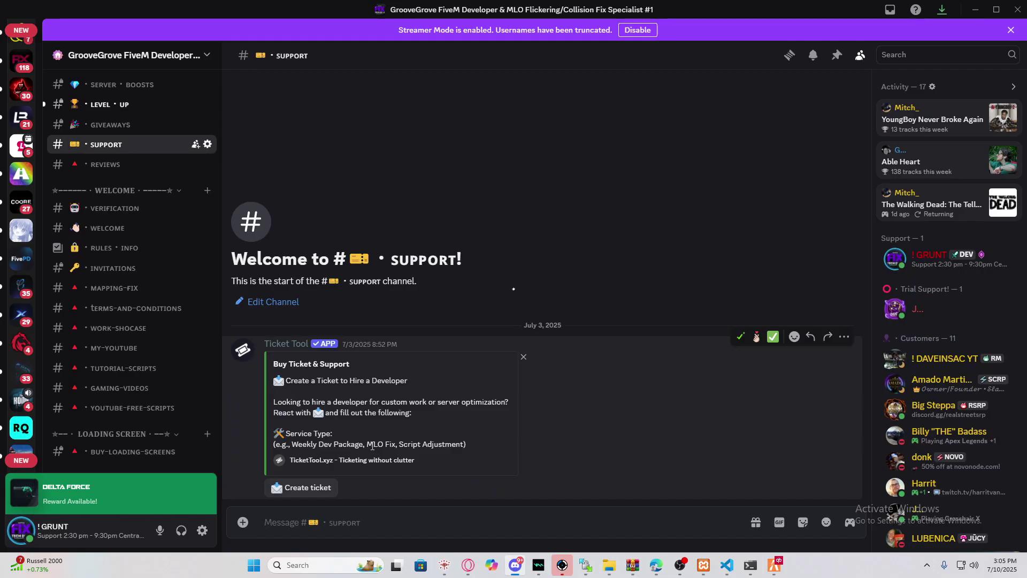
scroll(161, 450, "down", 5)
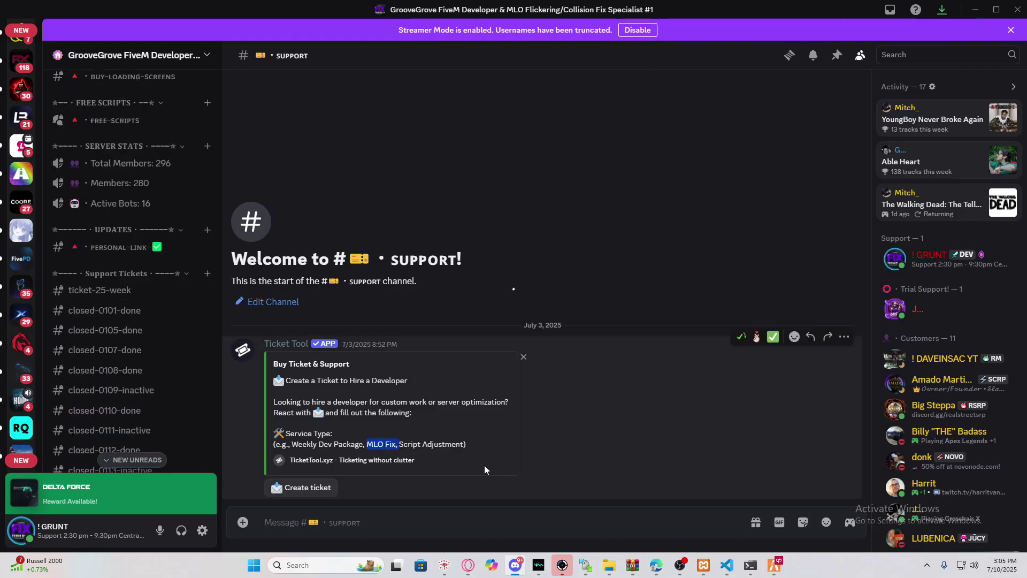
Step: Return to the browser's duplicate finder page, show the recent downloads and switch back to the FiveM game
left_click(655, 565)
scroll(383, 316, "up", 10)
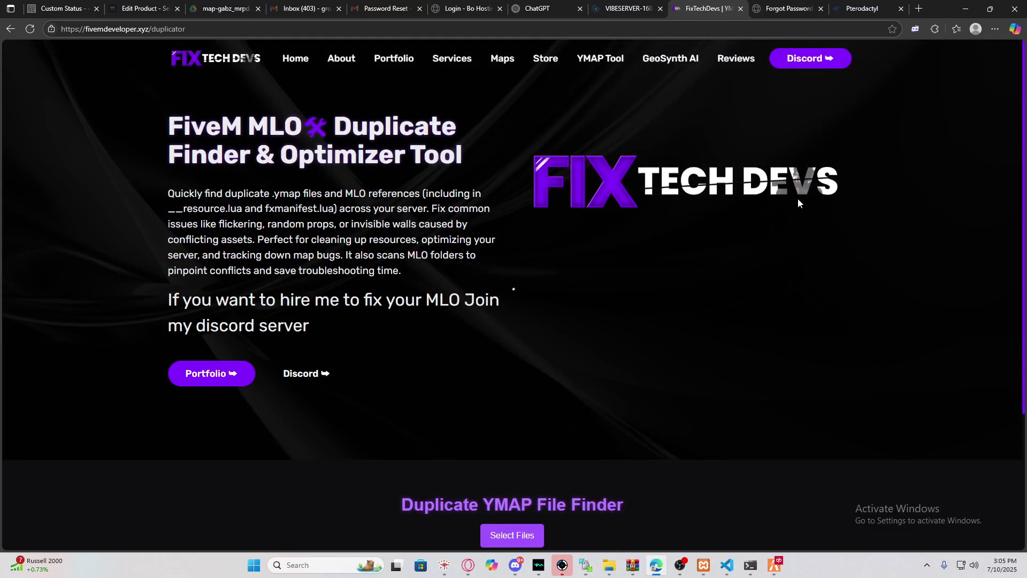
left_click(988, 28)
left_click(834, 191)
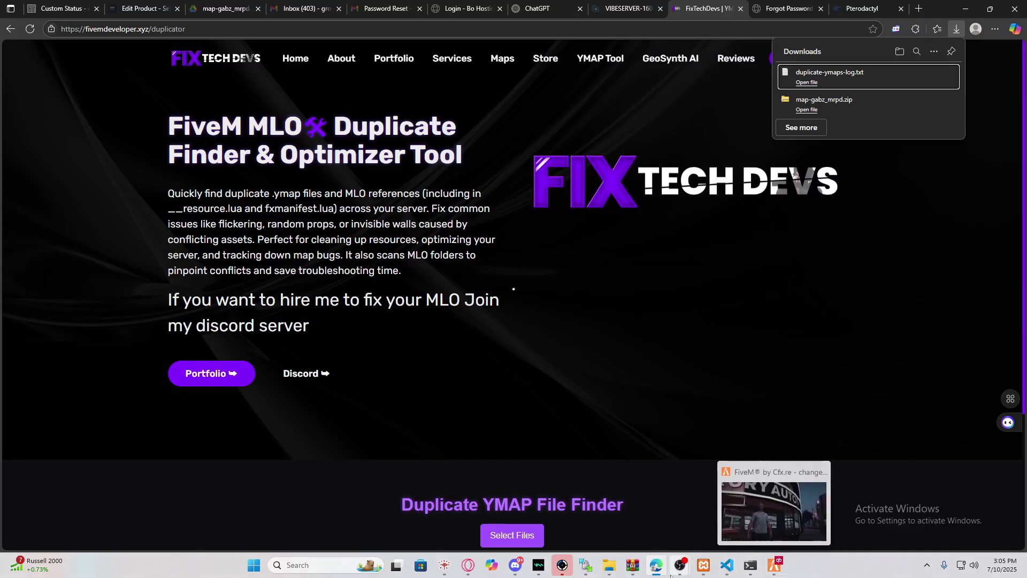
left_click(770, 568)
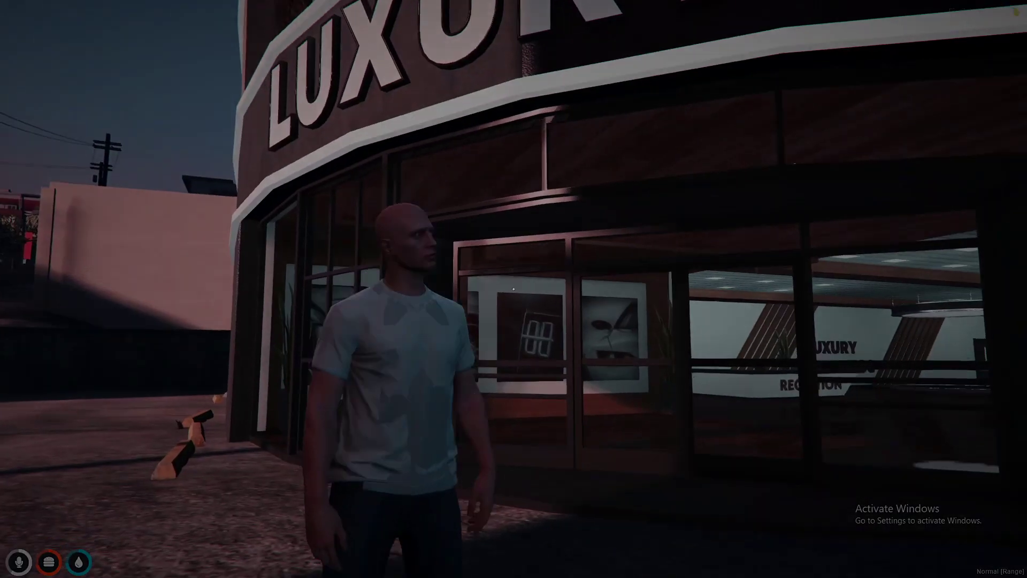